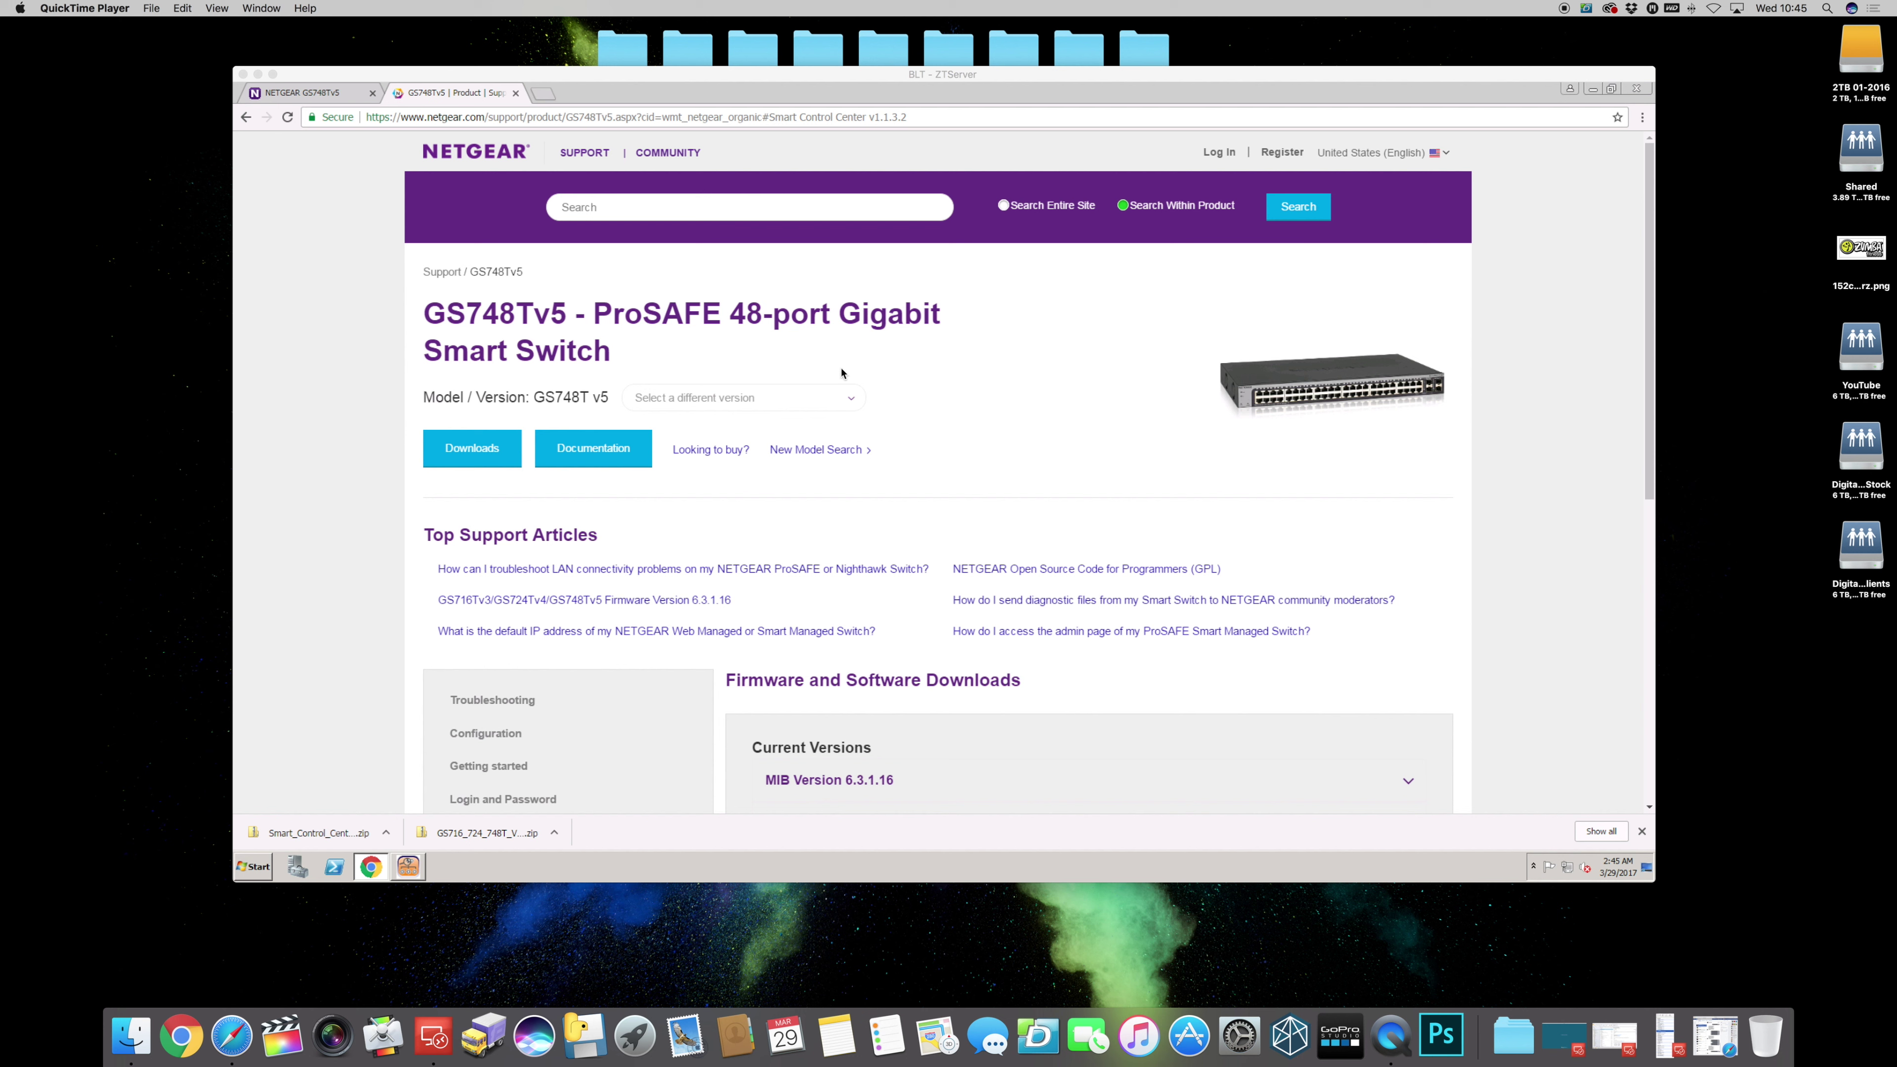
- Activate the remote desktop session showing the NETGEAR GS748Tv5 support page
{"action": "left_click", "coordinate": [1651, 365]}
- Review the Firmware 6.3.1.16 and Smart Control Center v1.1.3.2 downloads, then return to the switch's admin page
{"action": "left_click_drag", "start_coordinate": [1651, 364], "coordinate": [1650, 450]}
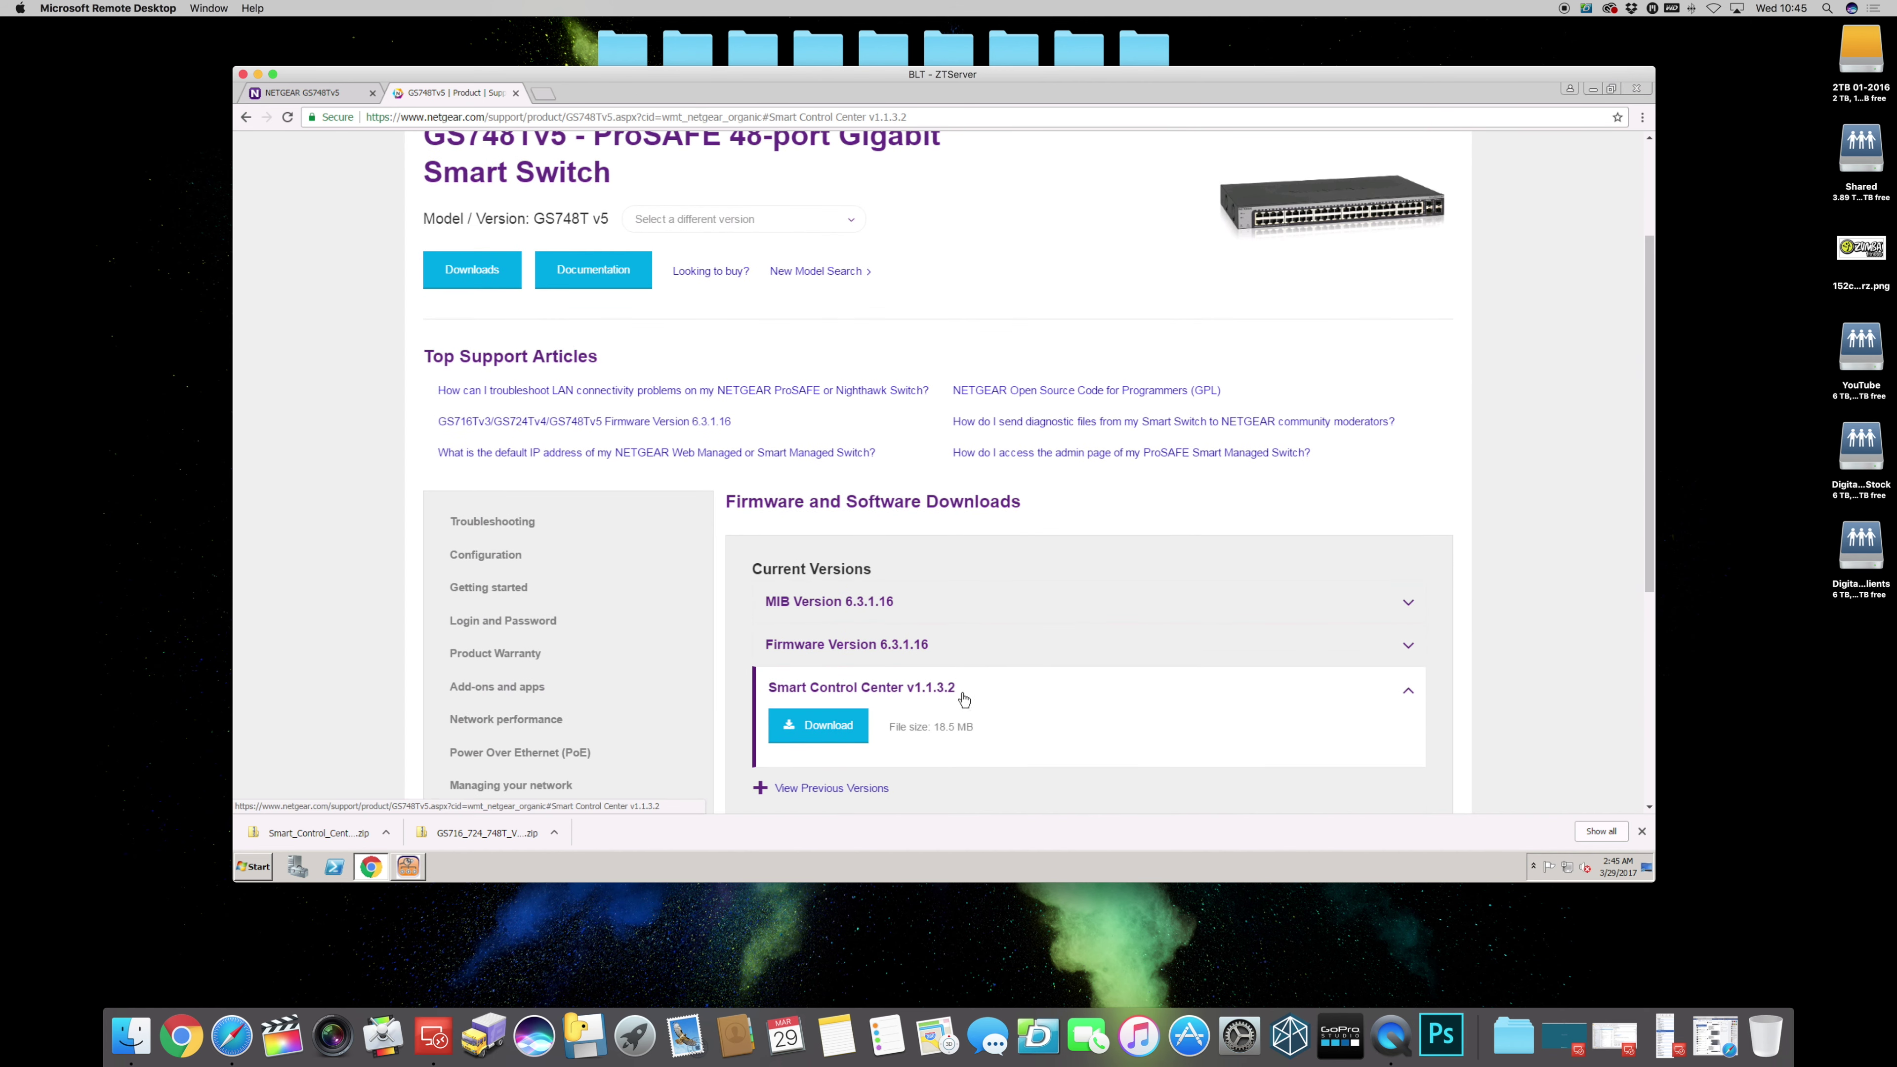
{"action": "scroll", "coordinate": [963, 698], "scroll_direction": "up", "scroll_amount": 1}
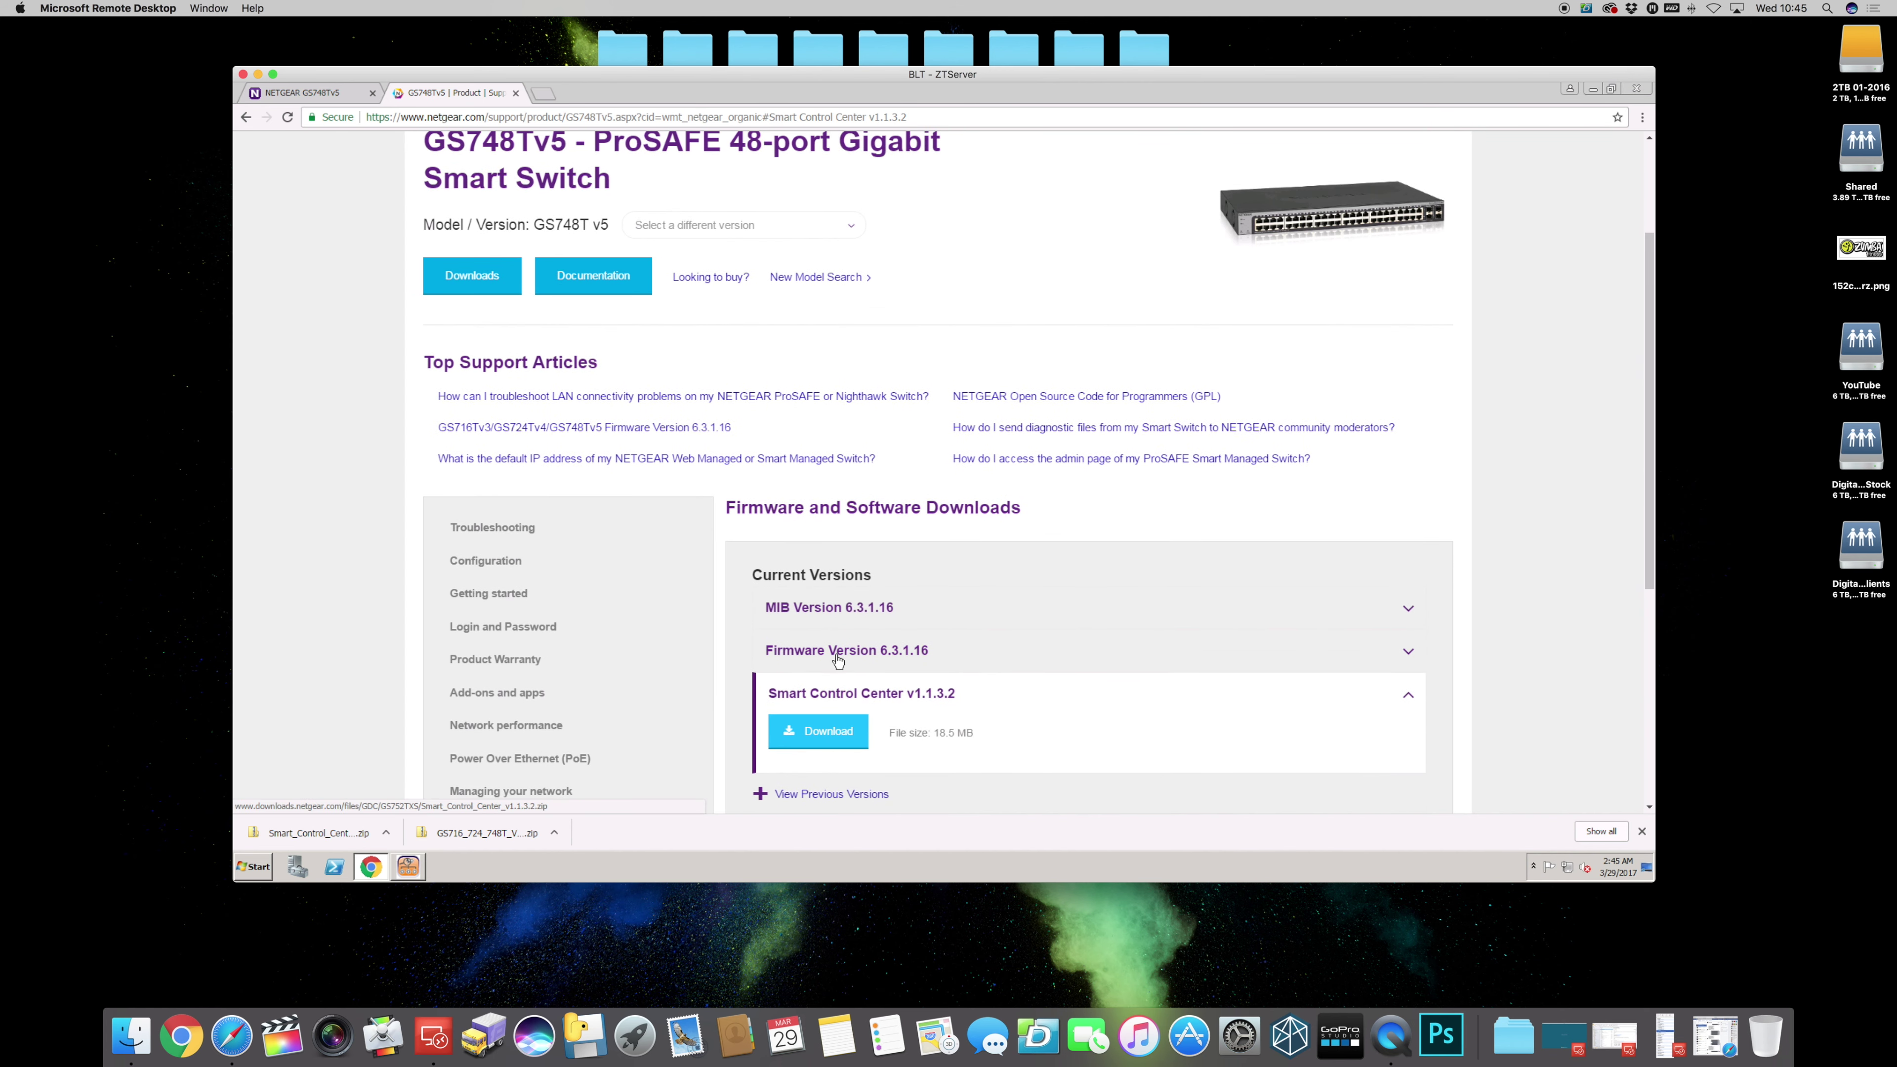
{"action": "scroll", "coordinate": [838, 659], "scroll_direction": "up", "scroll_amount": 1}
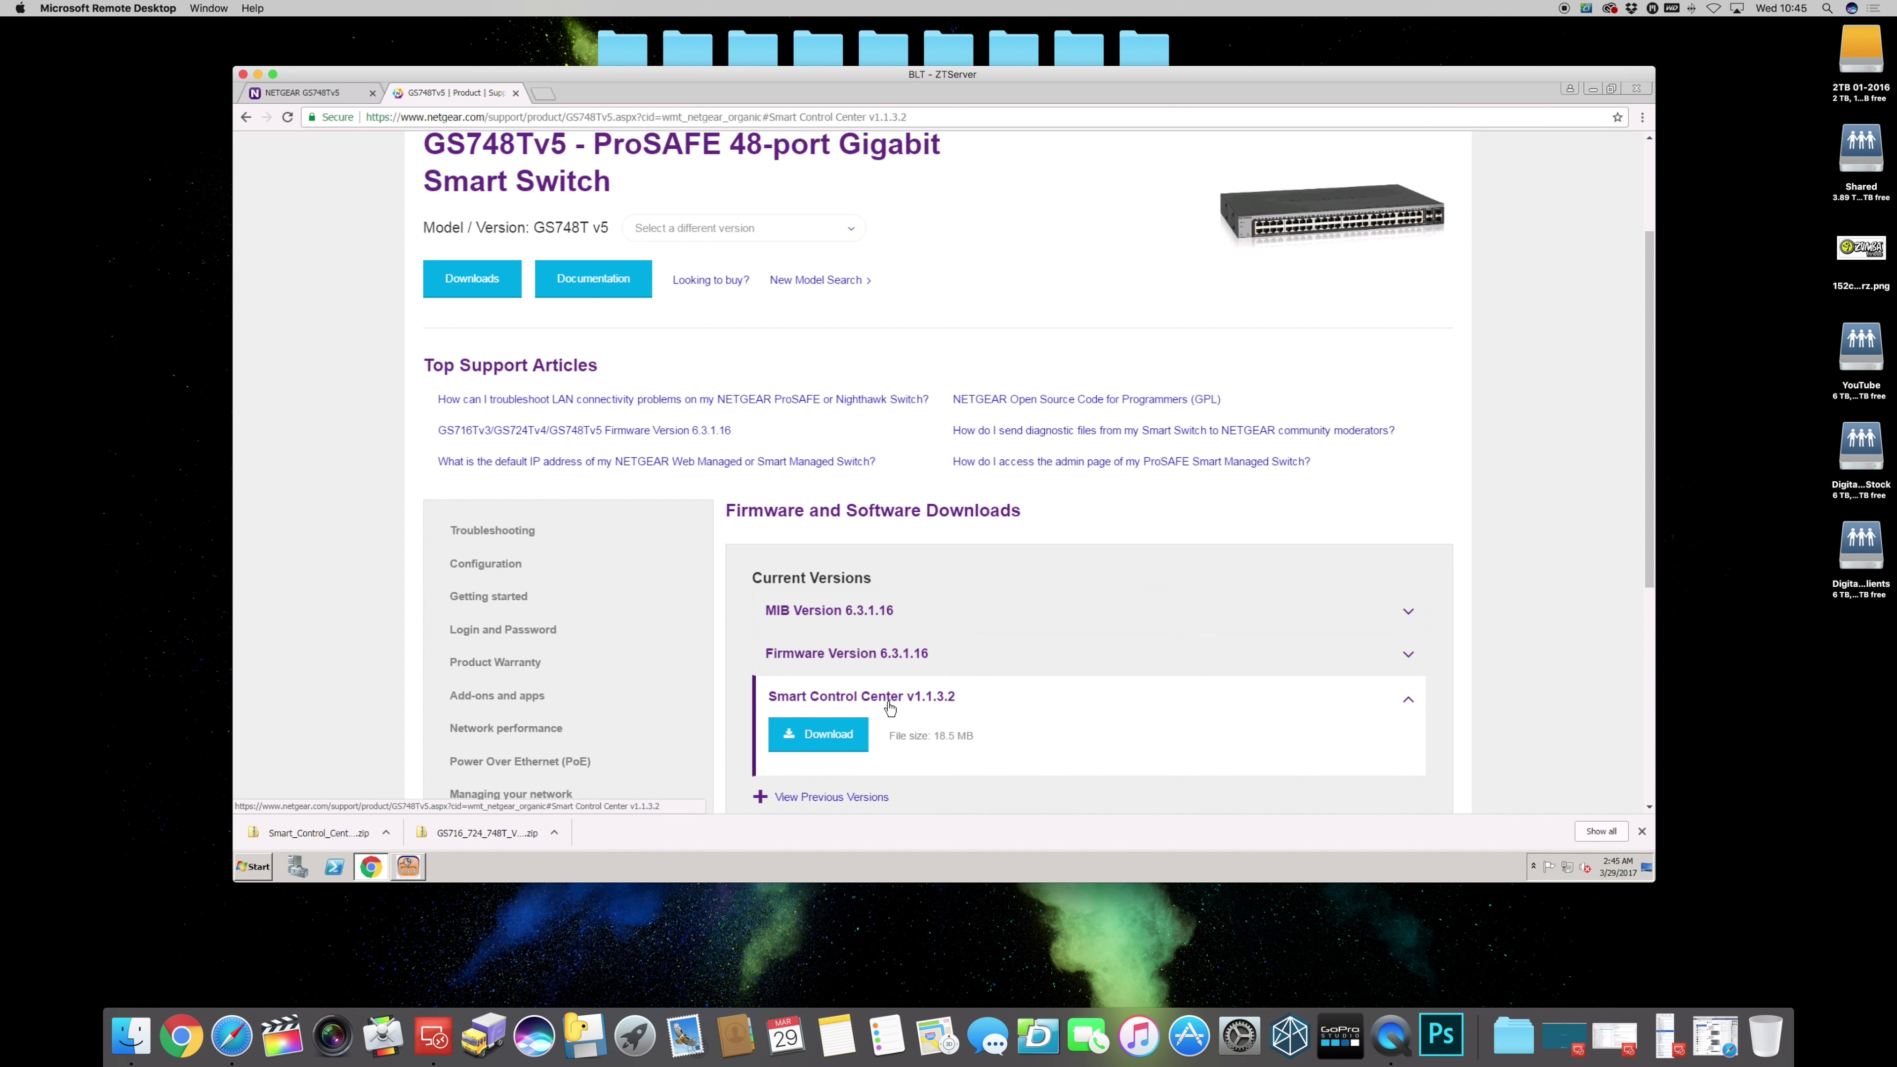
{"action": "scroll", "coordinate": [889, 708], "scroll_direction": "down", "scroll_amount": 1}
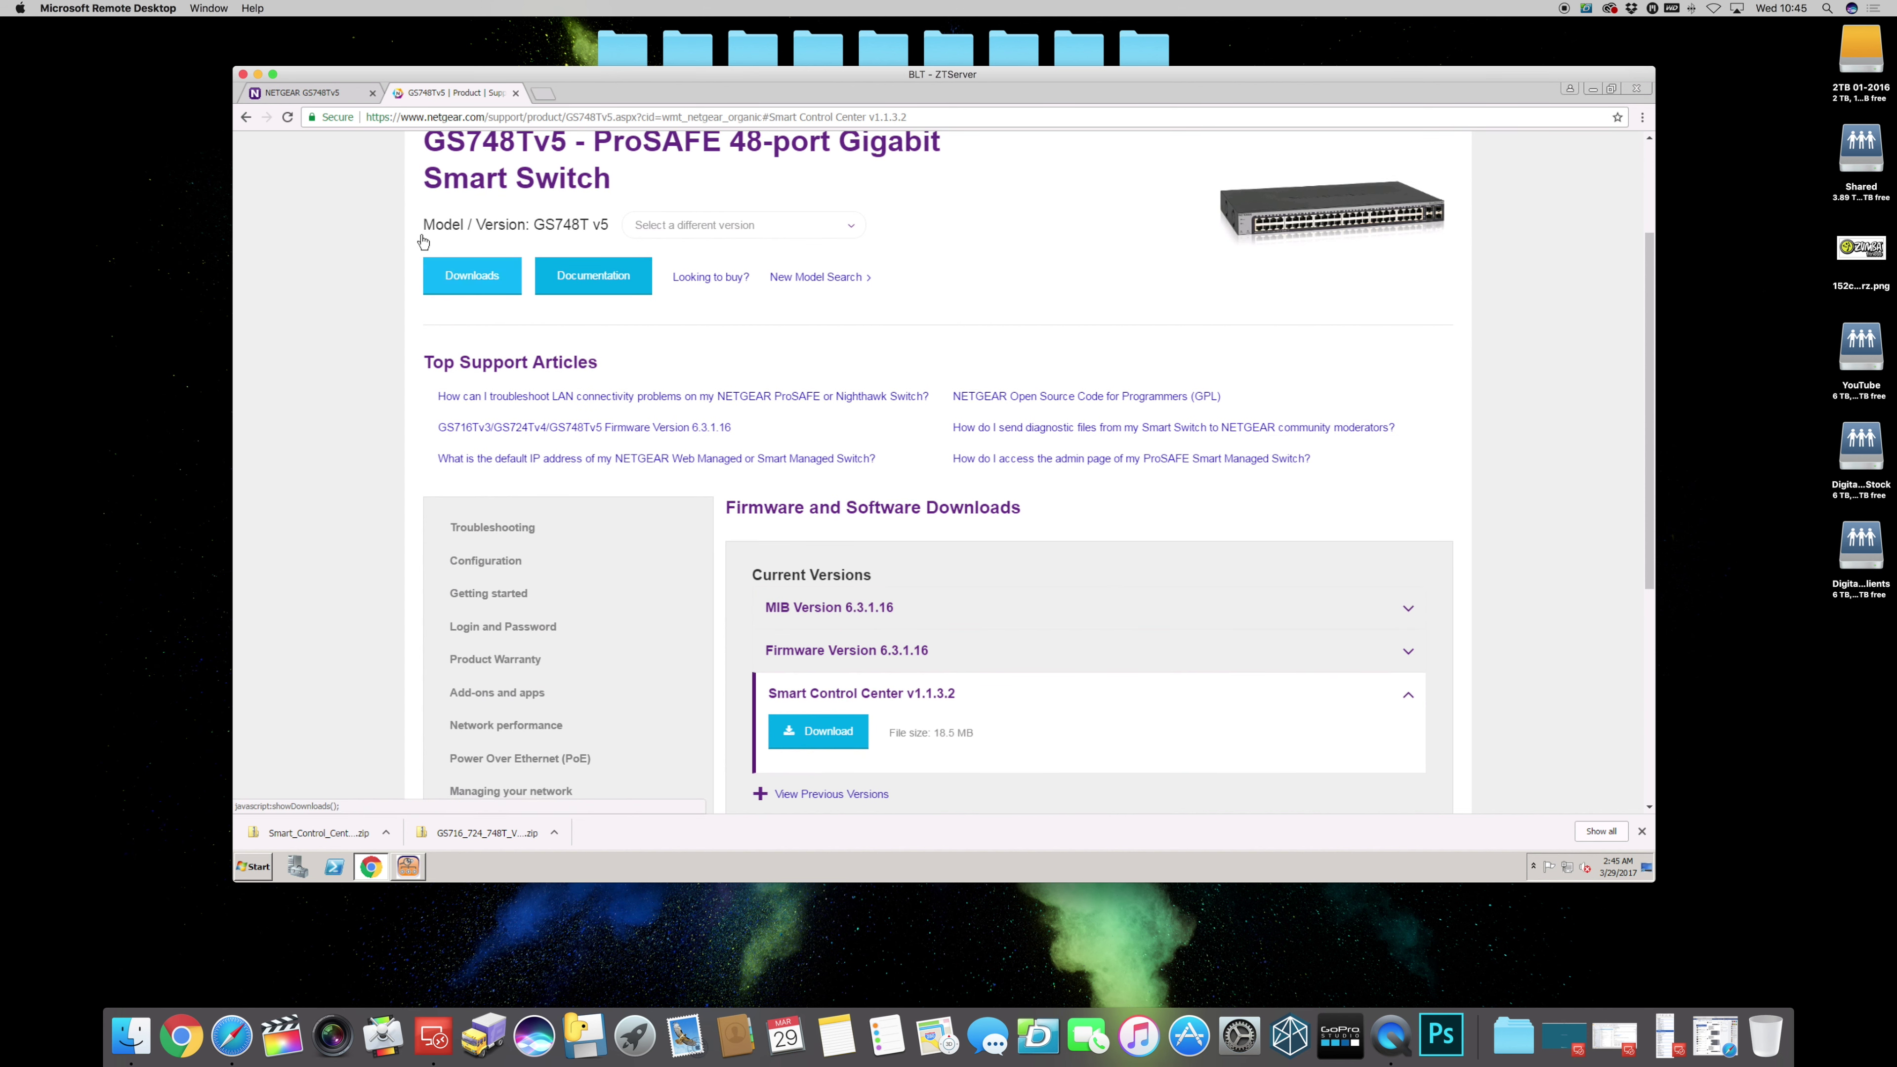
{"action": "left_click", "coordinate": [331, 95]}
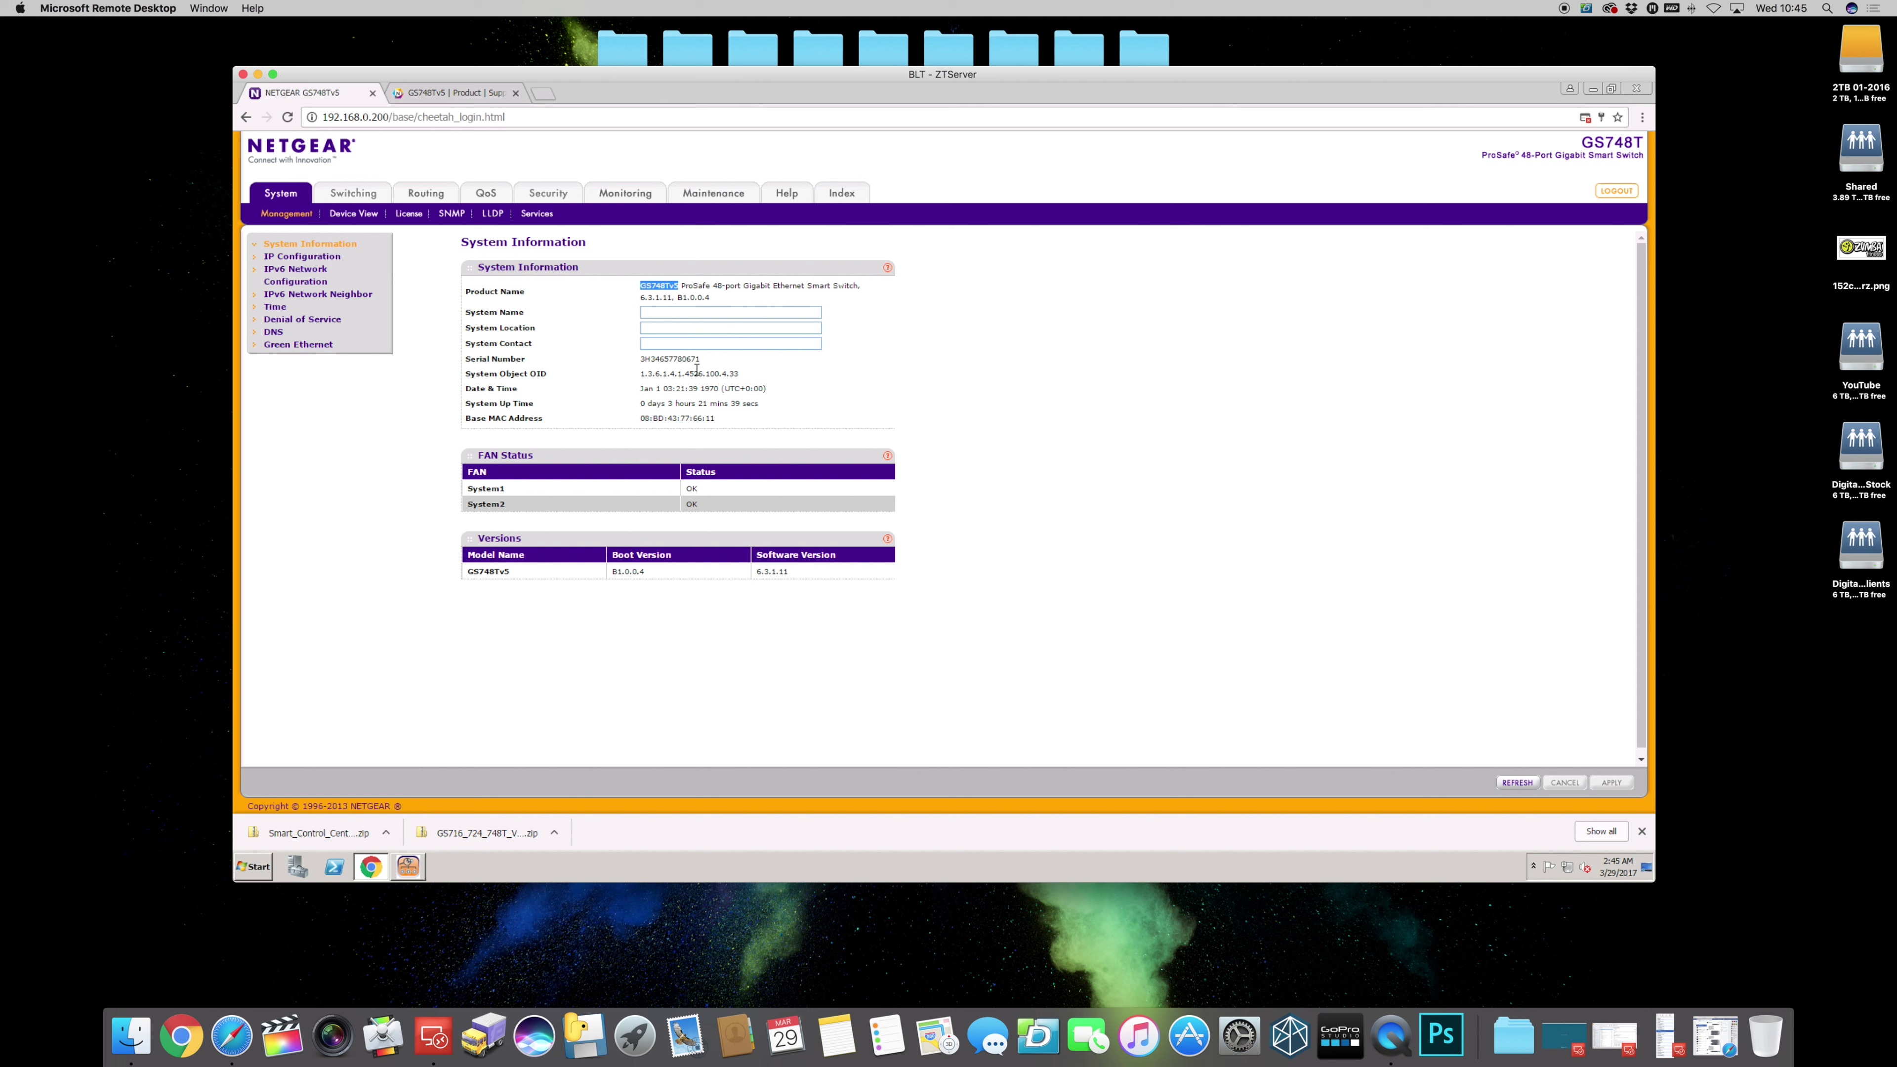
{"action": "scroll", "coordinate": [696, 370], "scroll_direction": "down", "scroll_amount": 1}
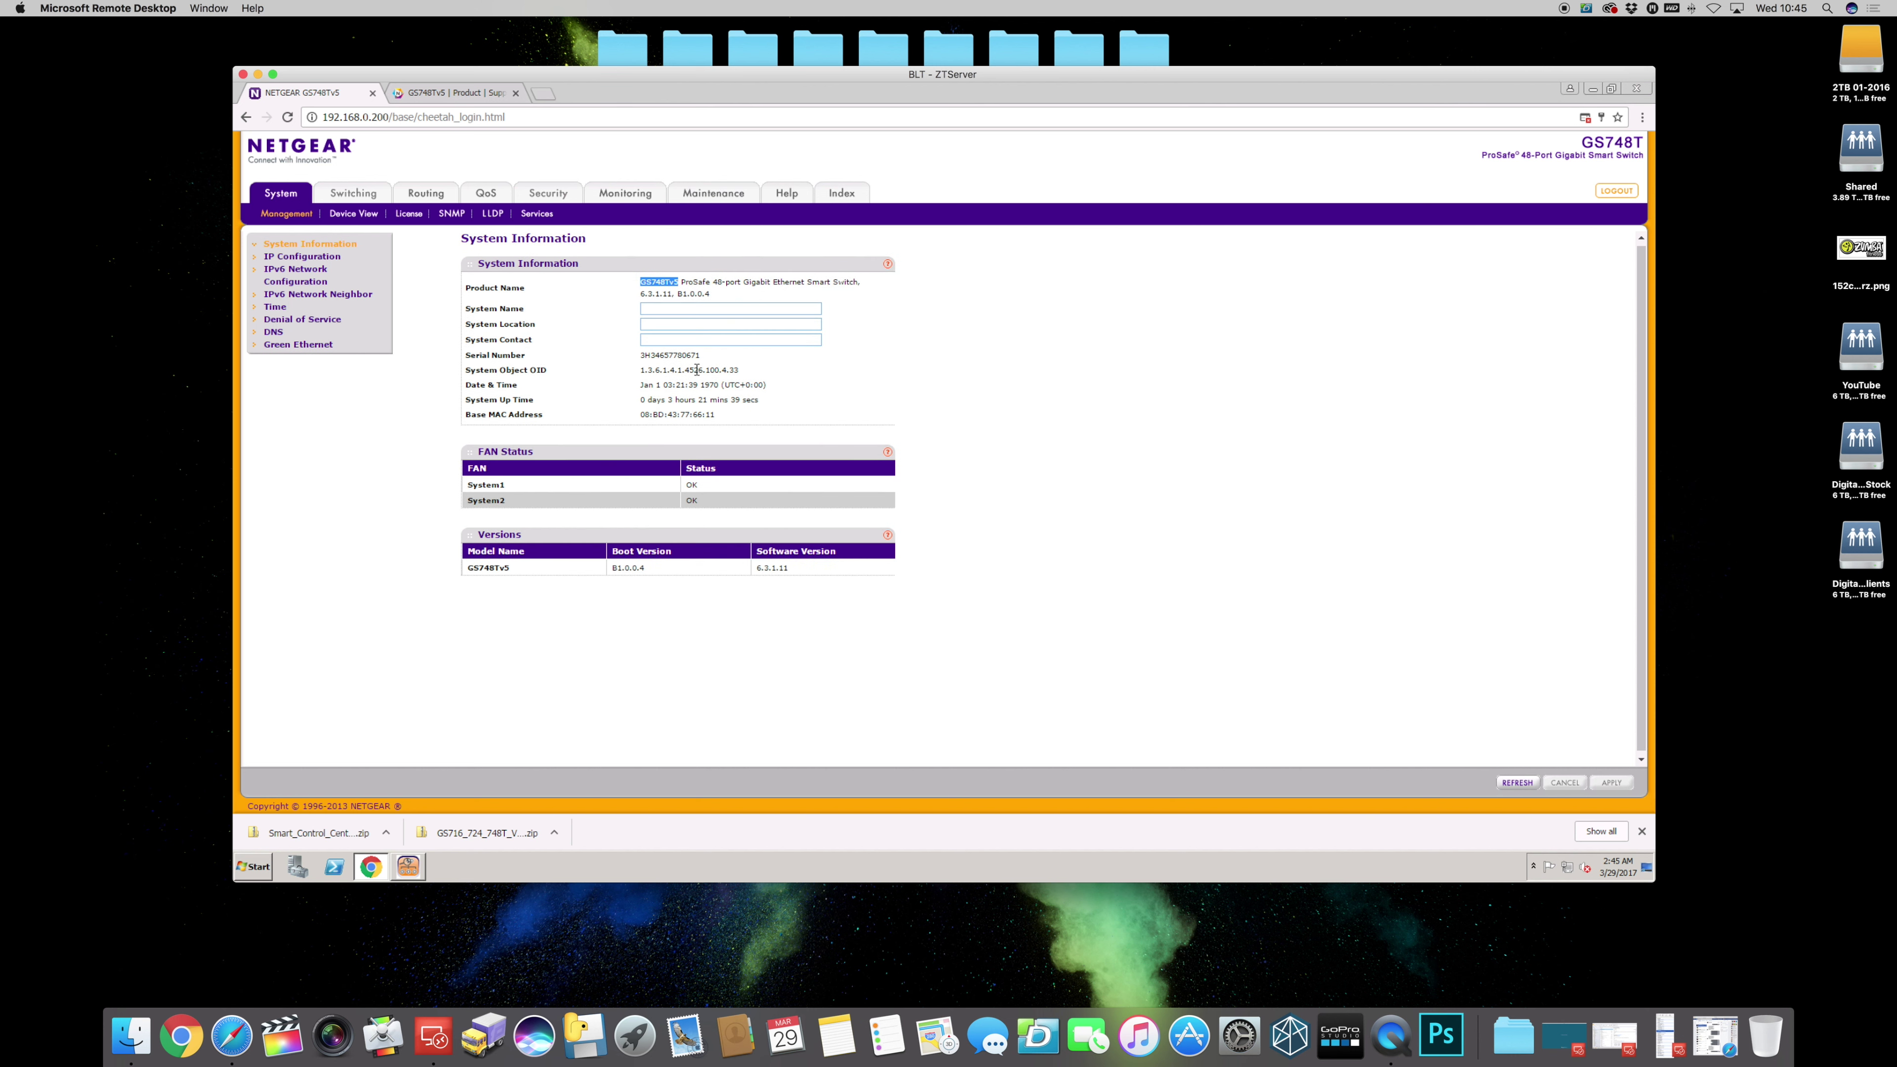
- Select the GS748Tv5 at 192.168.0.200 on 6.3.1.11, view its web management page, then come back
{"action": "left_click", "coordinate": [408, 867]}
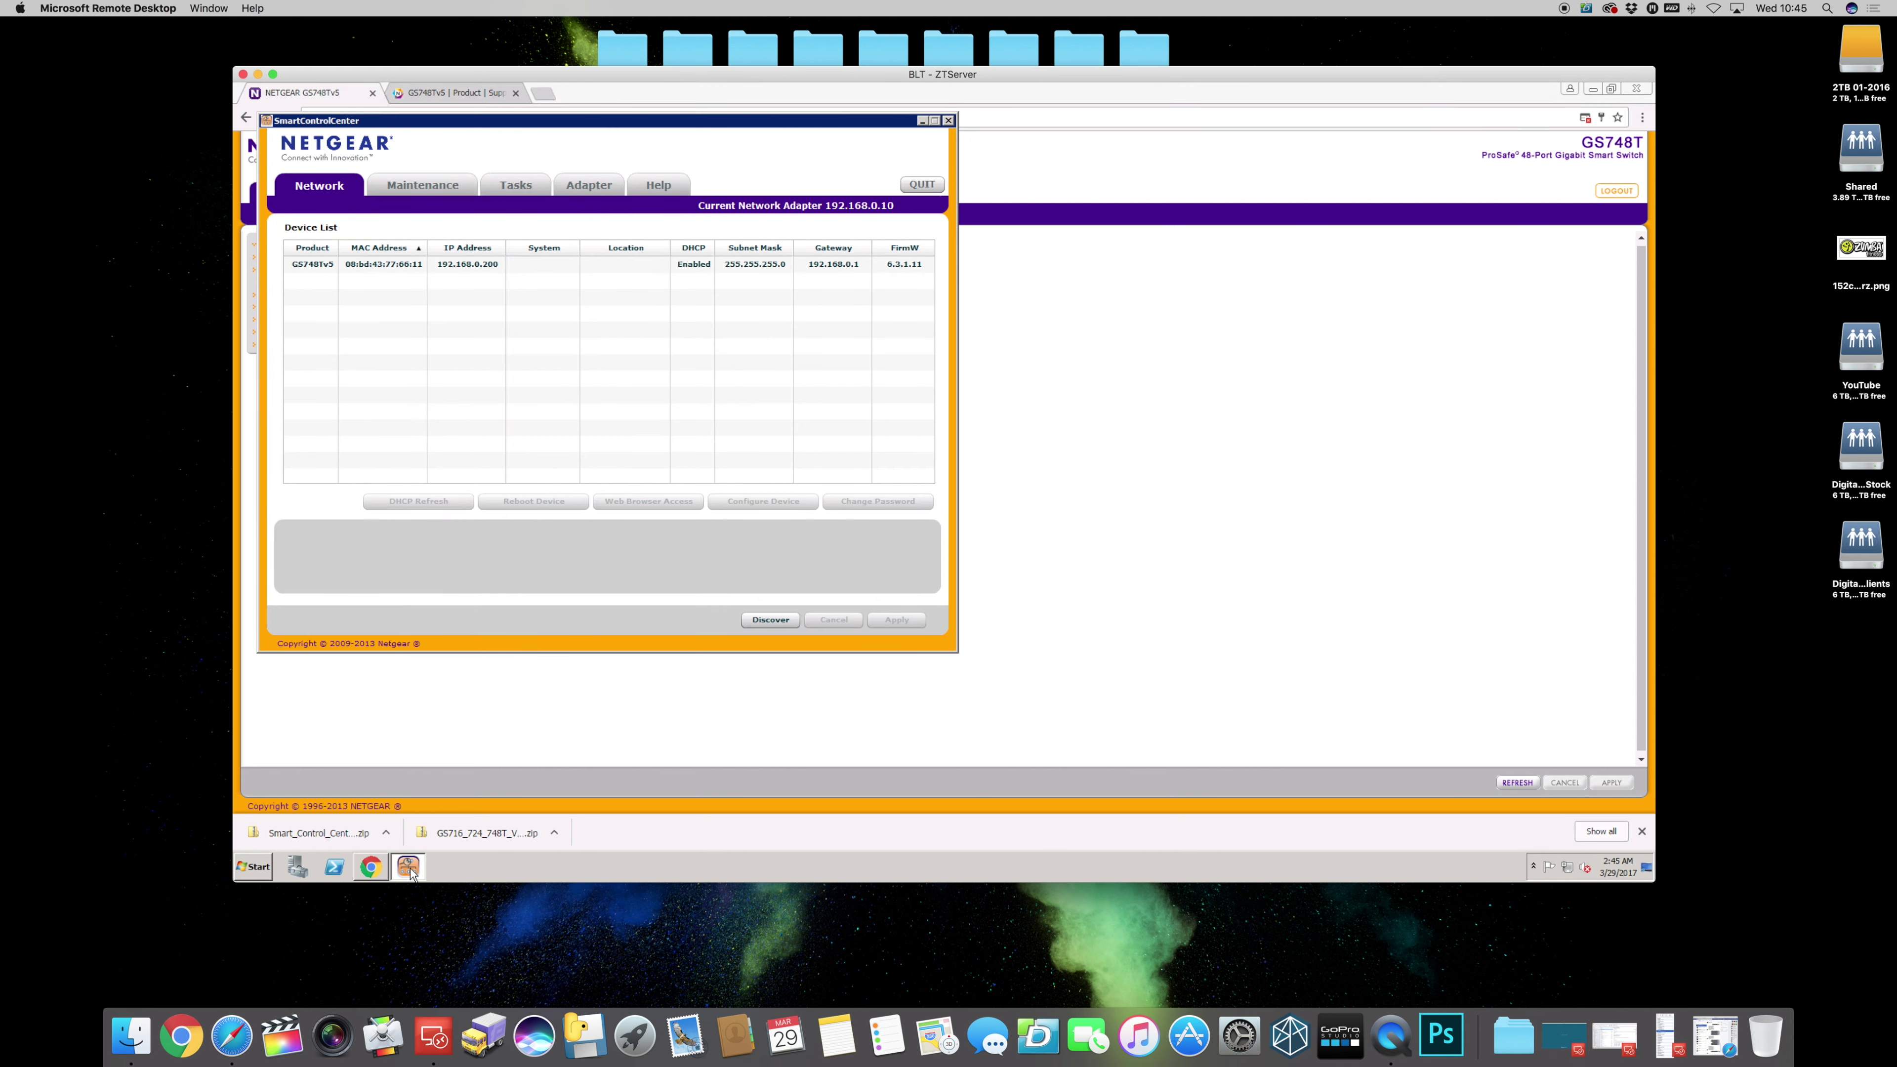
{"action": "left_click", "coordinate": [457, 268]}
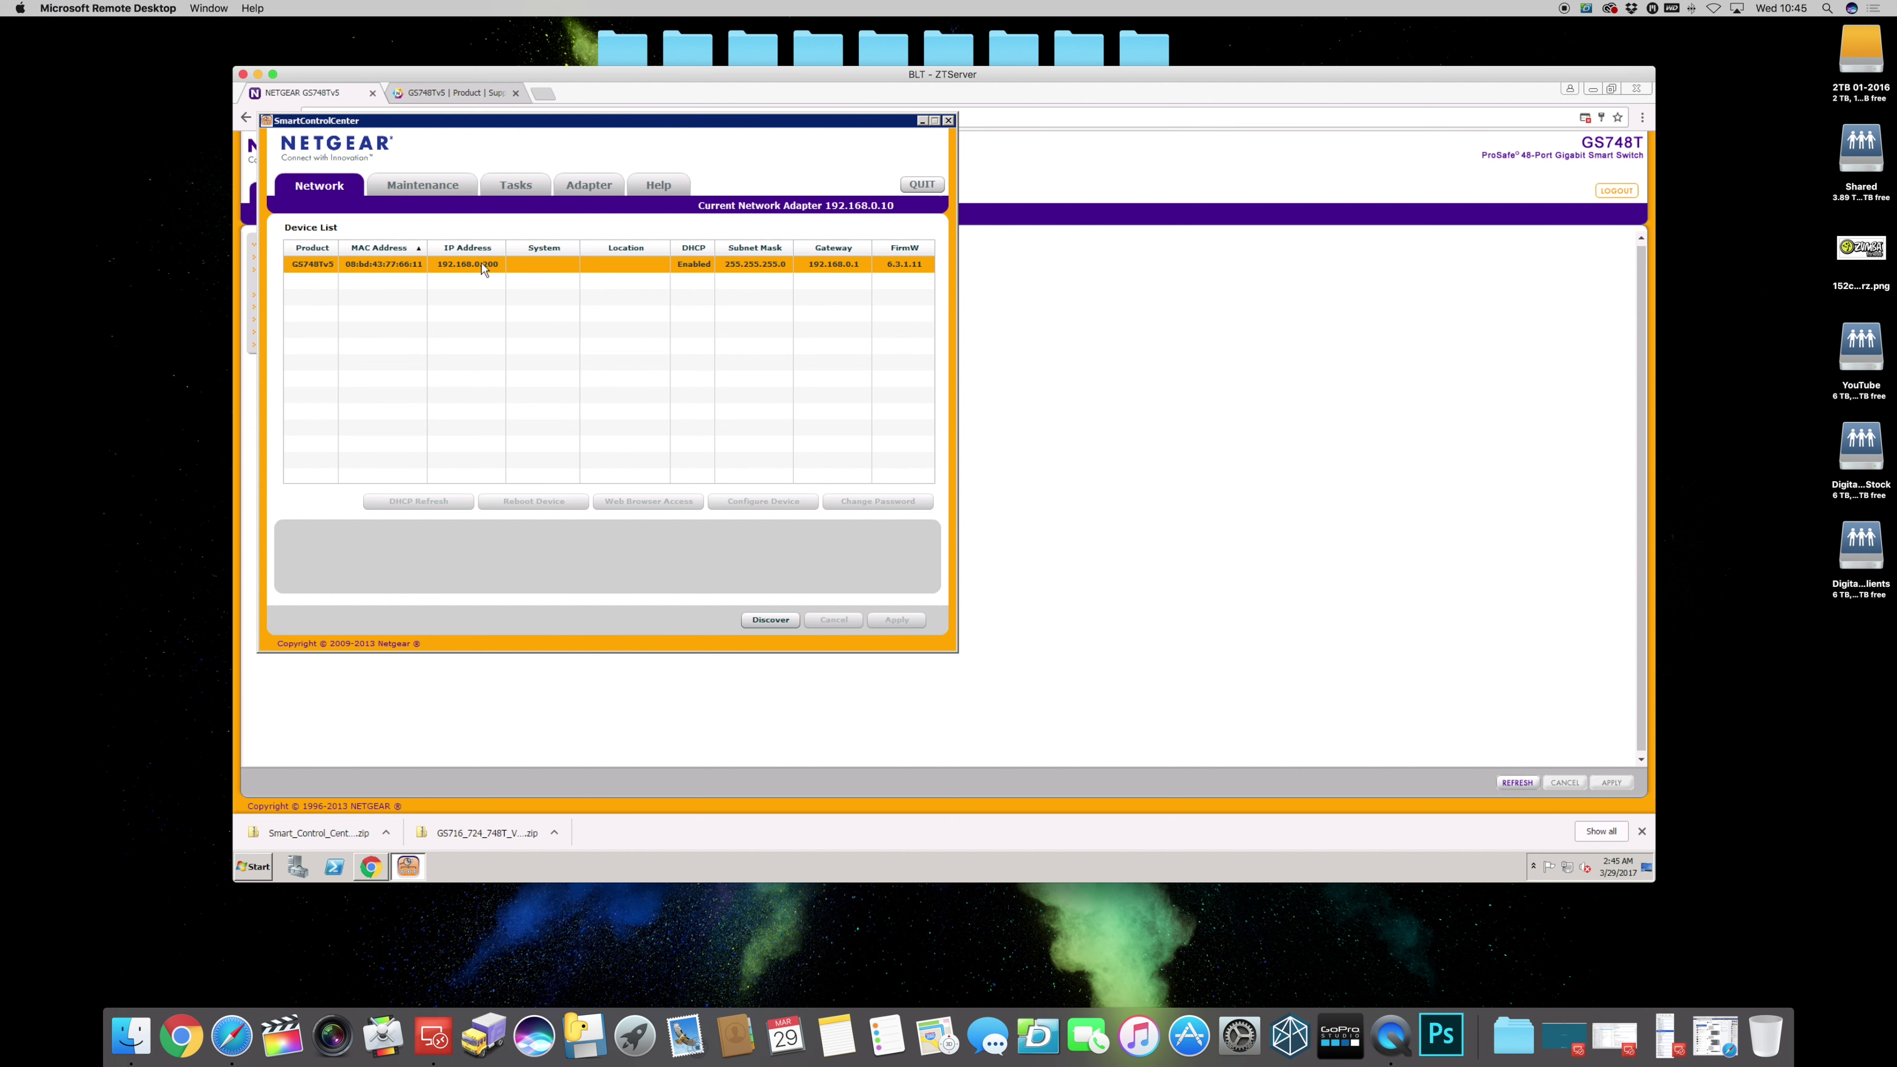
{"action": "left_click", "coordinate": [388, 269]}
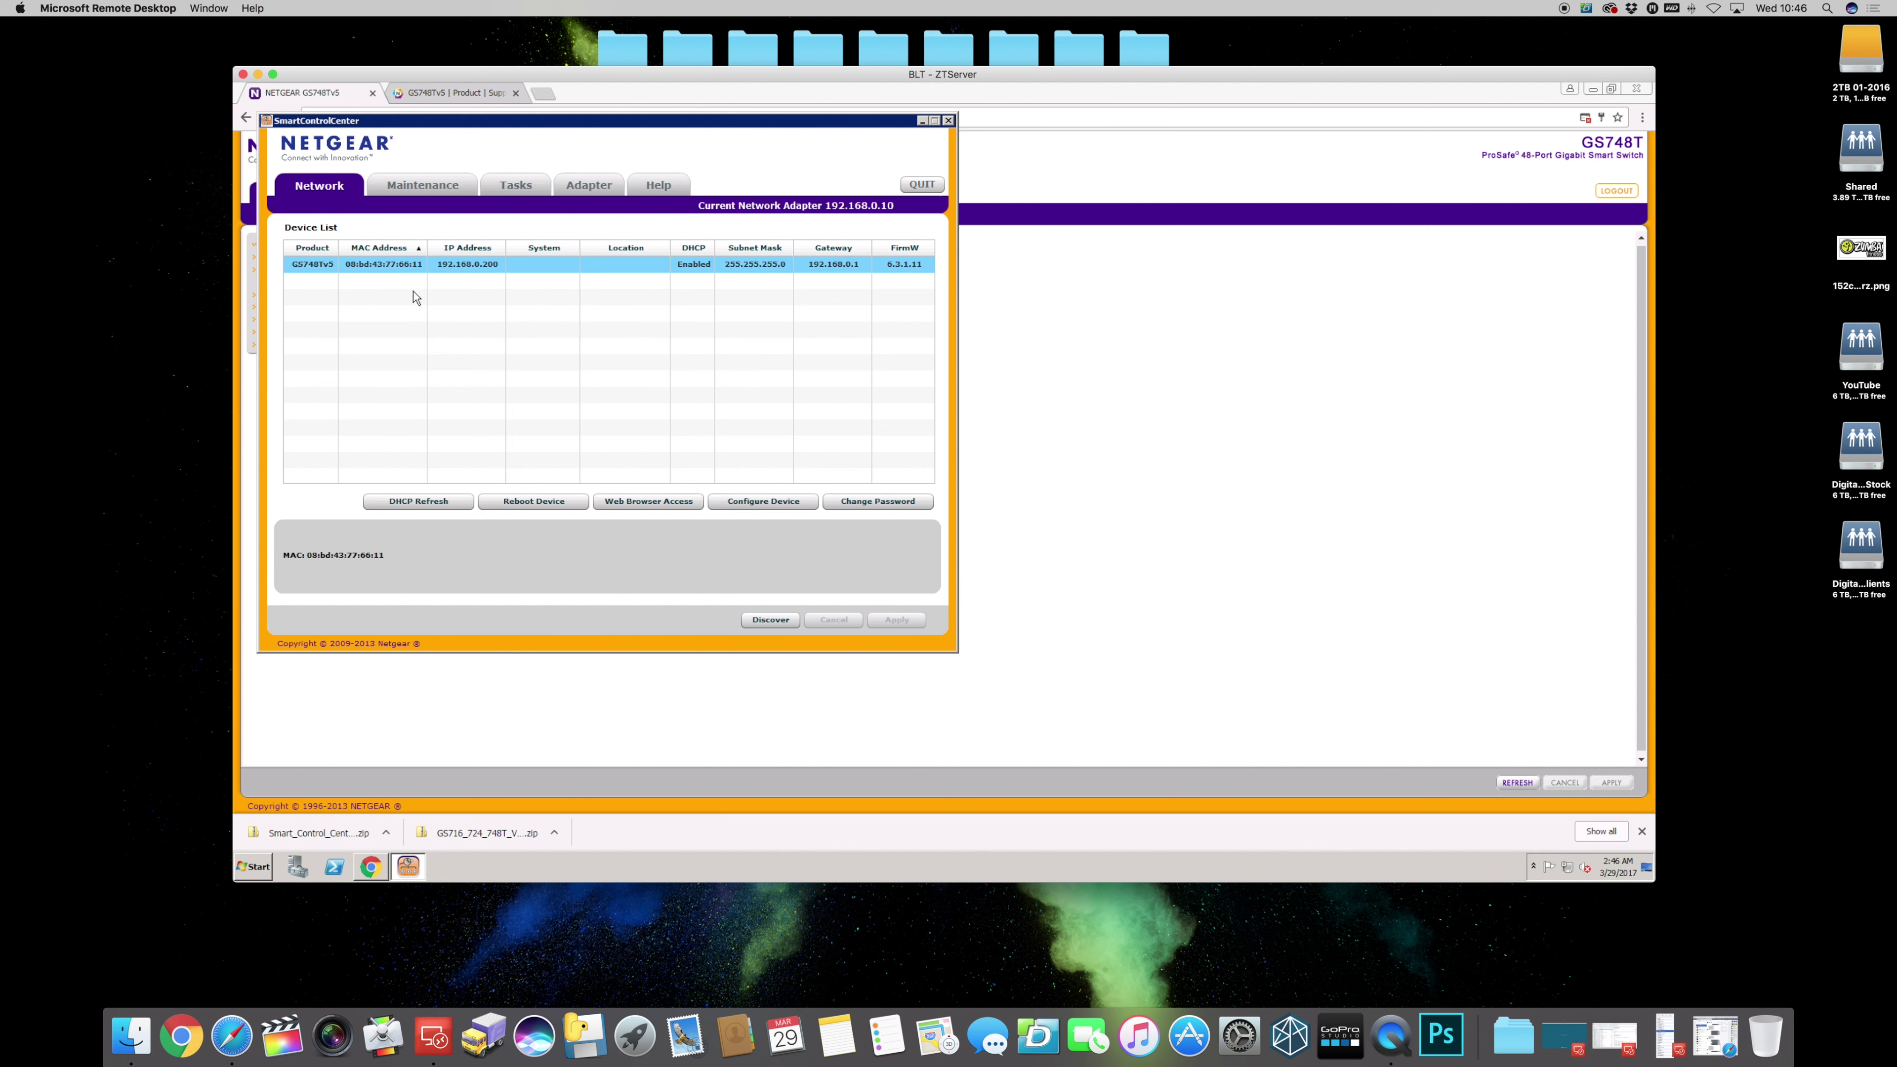
{"action": "left_click", "coordinate": [643, 503]}
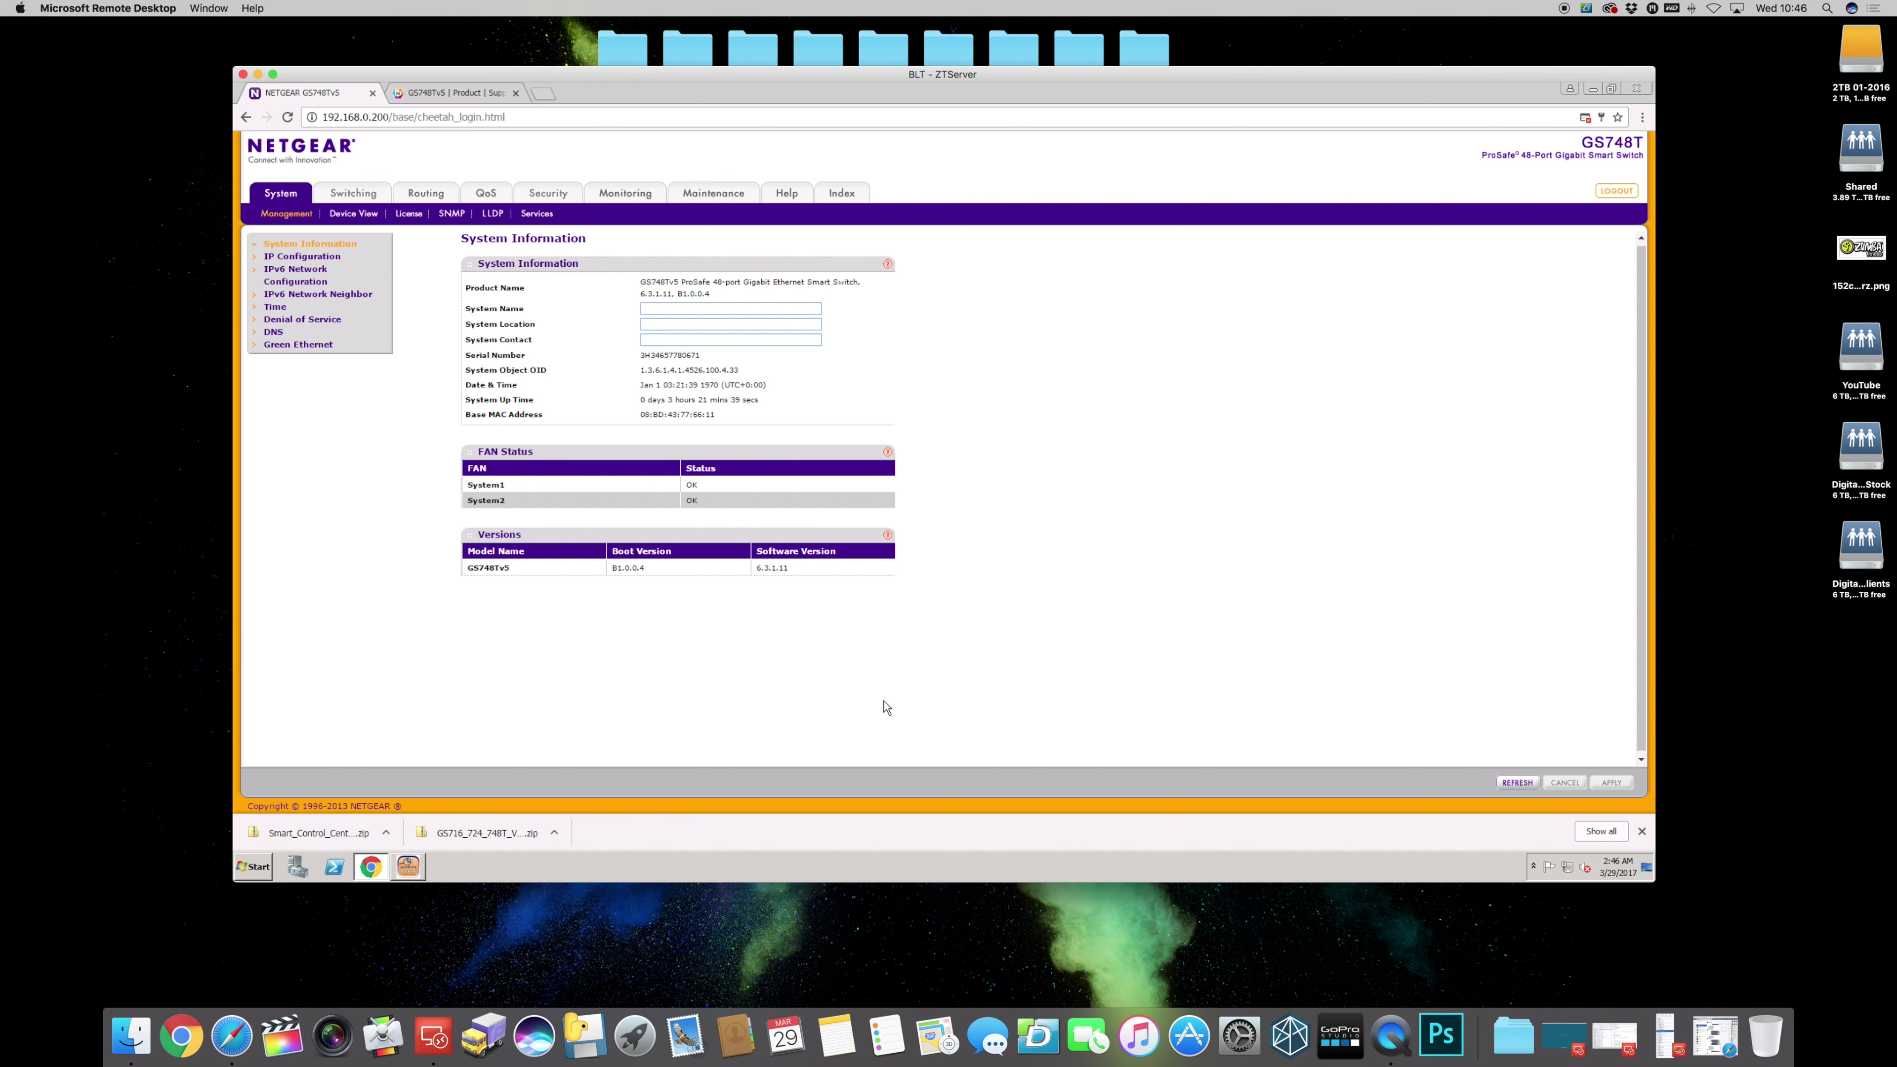
{"action": "left_click", "coordinate": [409, 867]}
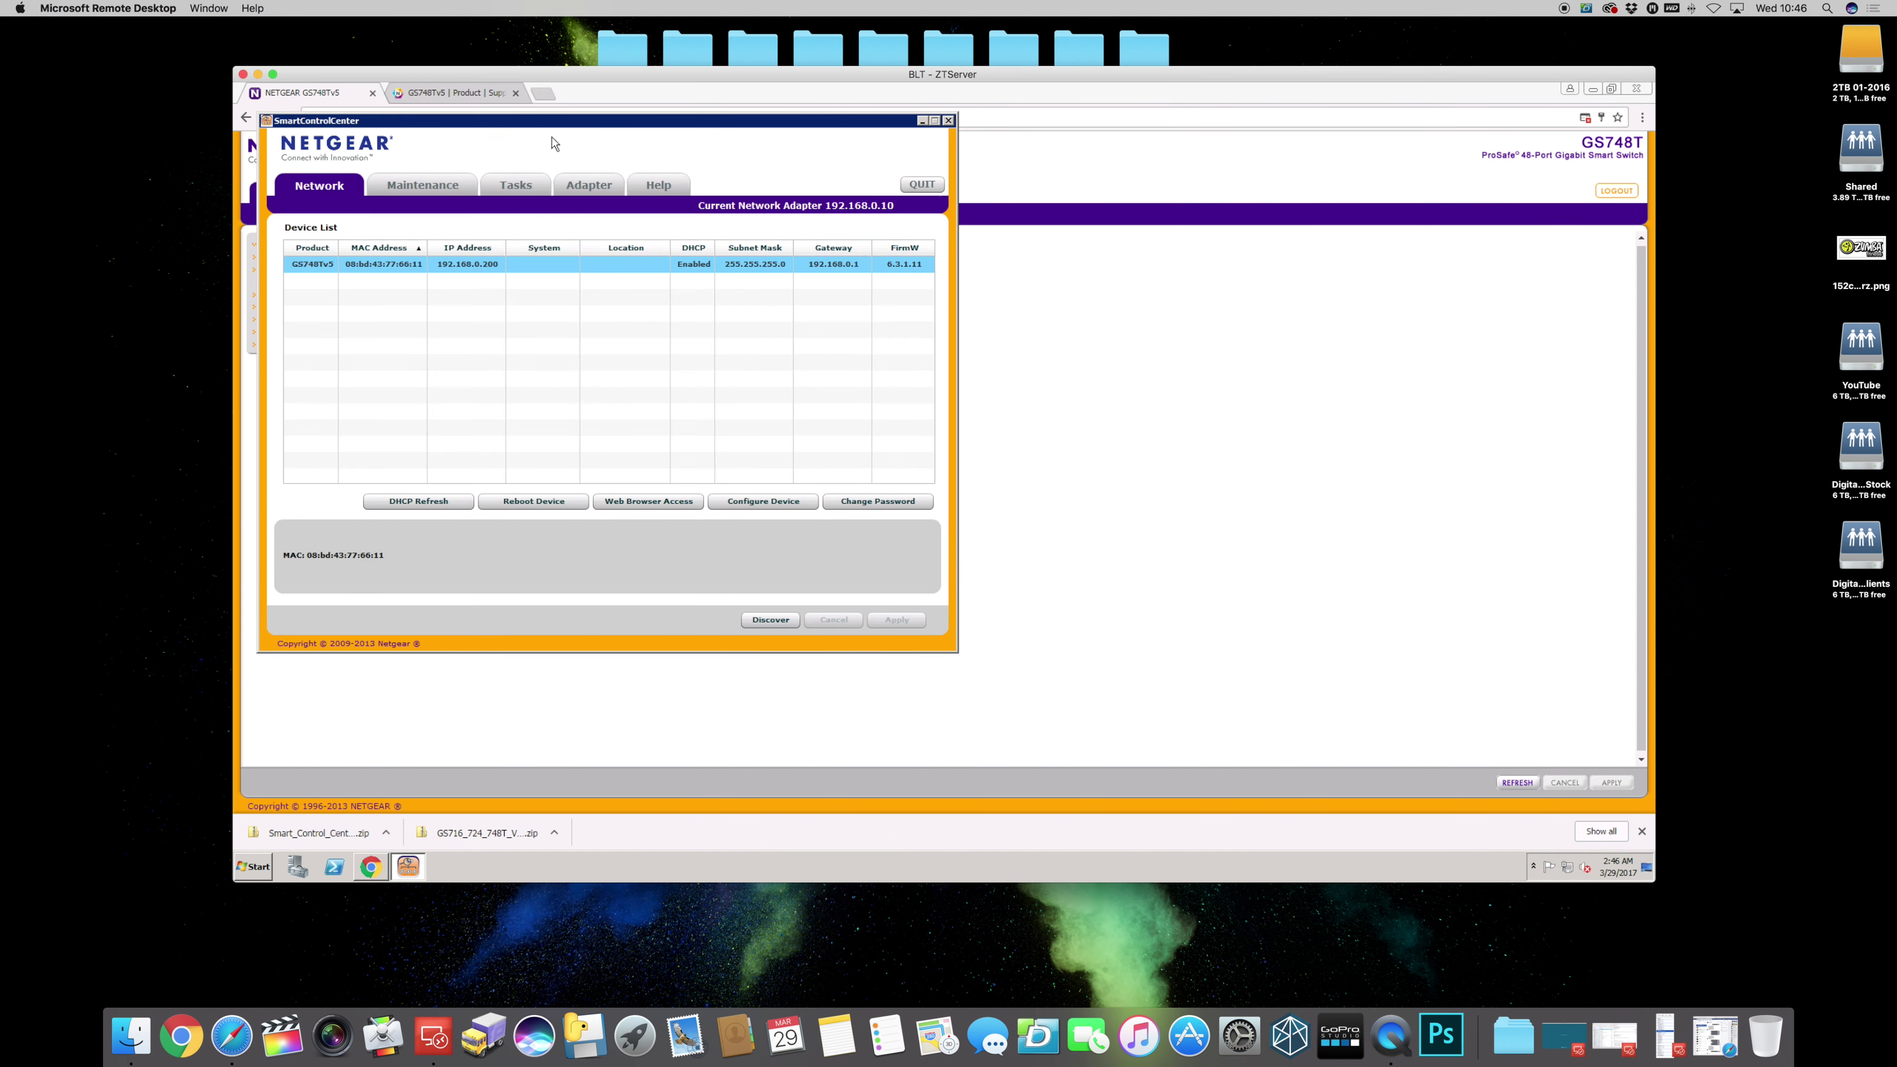
- Move Smart Control Center toward the screen centre and open Configure Device for the GS748Tv5
{"action": "left_click_drag", "start_coordinate": [505, 125], "coordinate": [708, 173]}
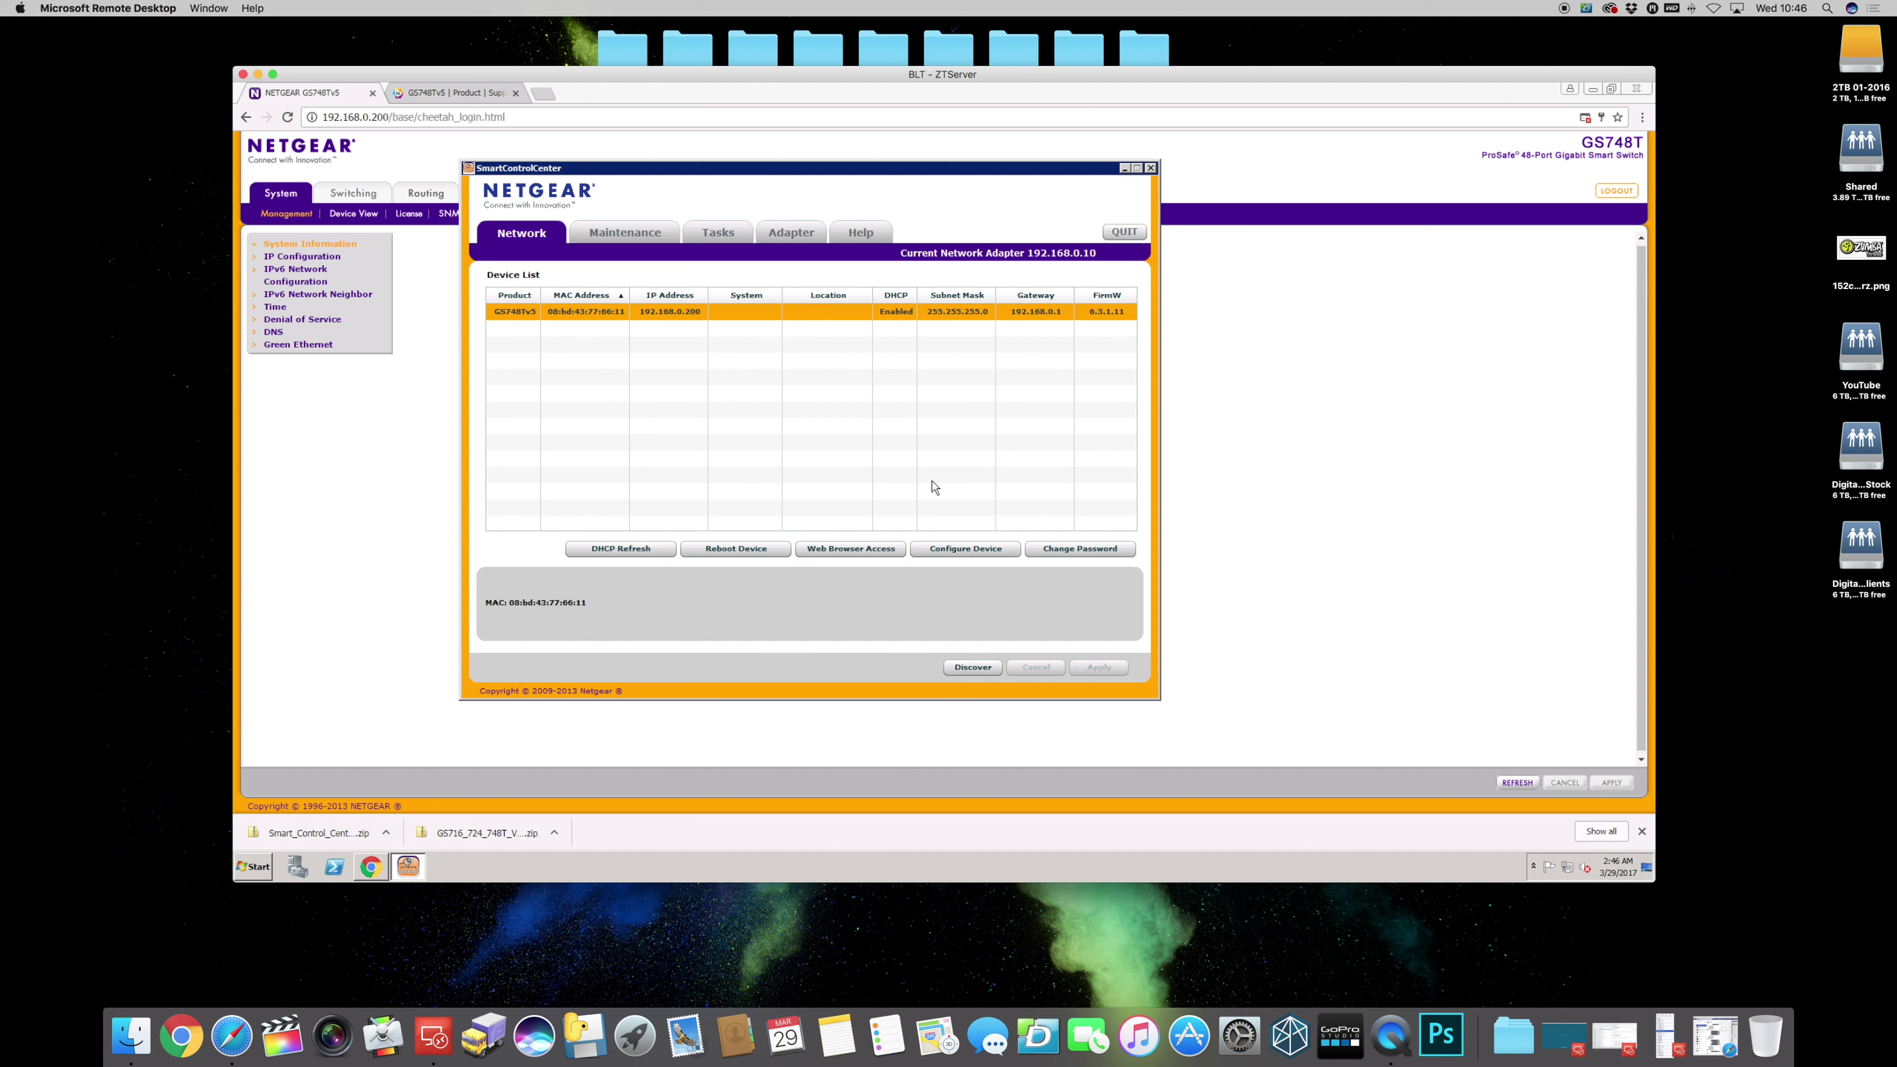
{"action": "left_click", "coordinate": [954, 551]}
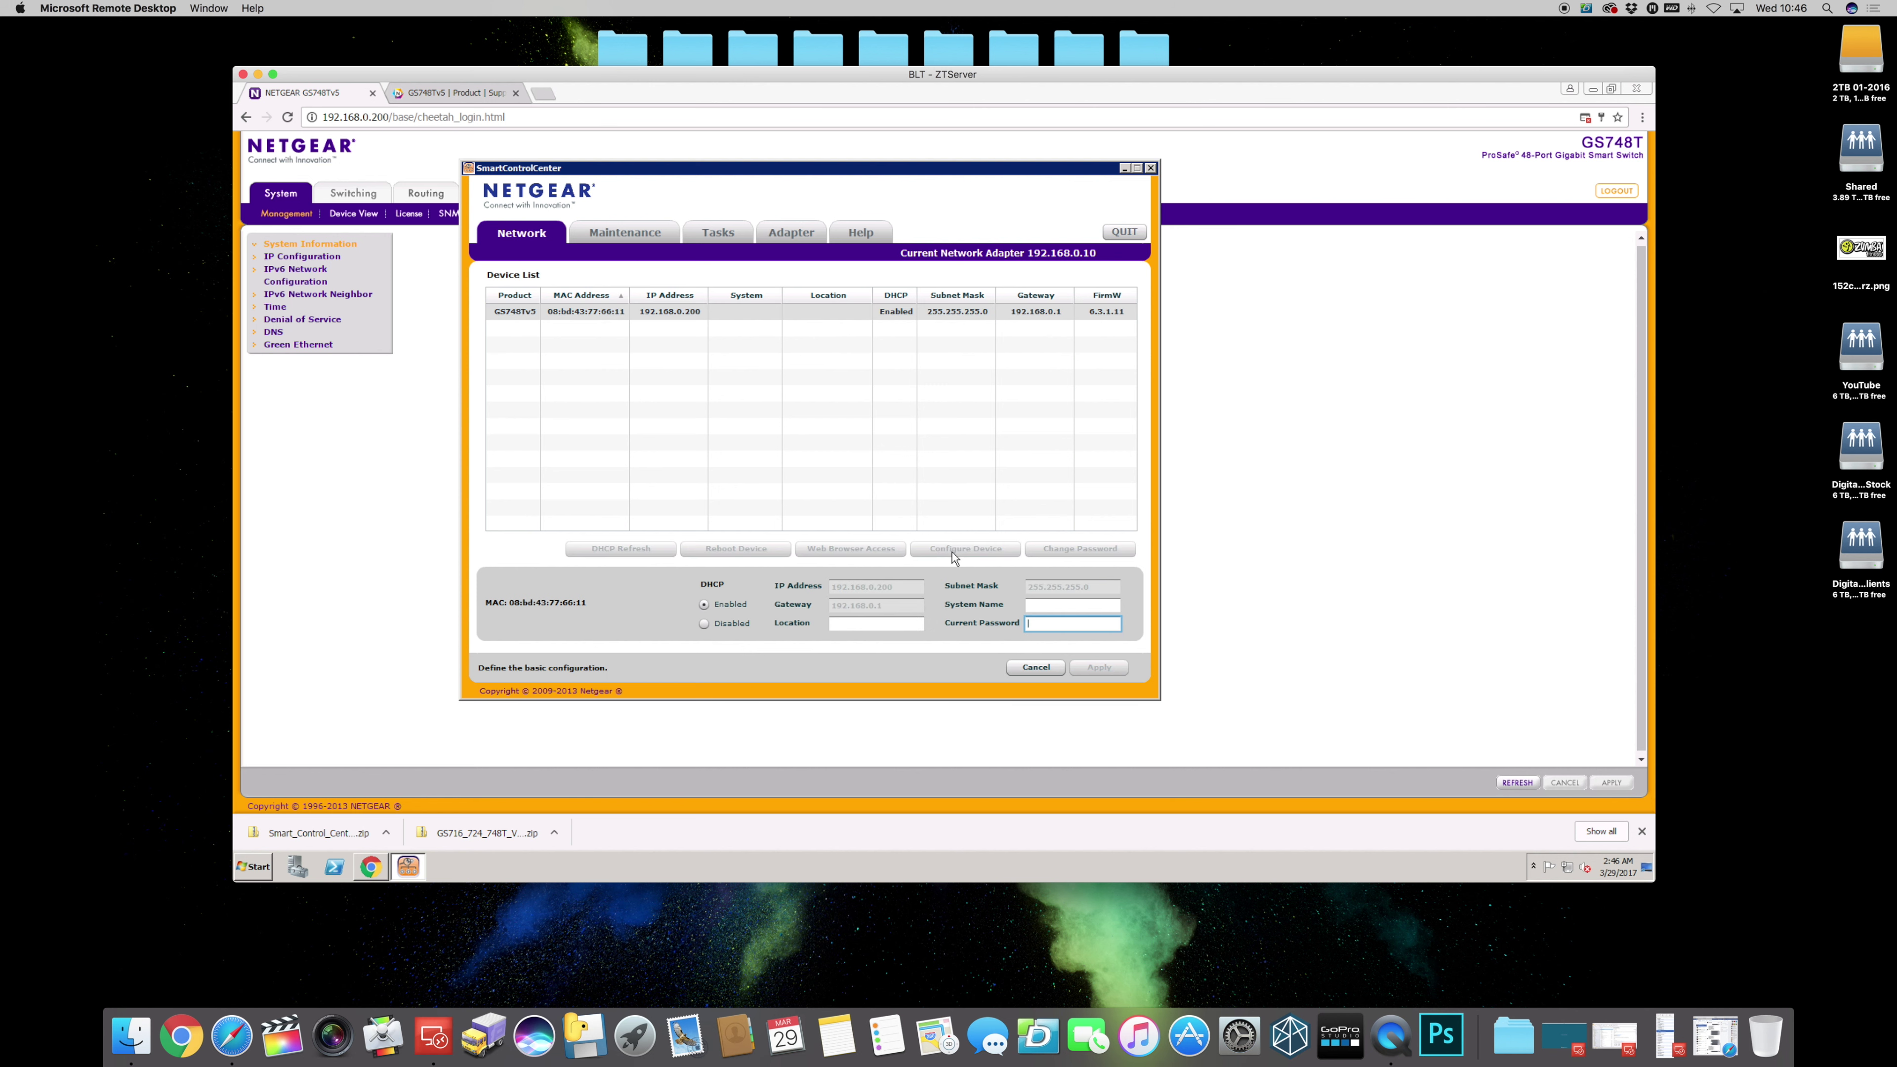
- Toggle DHCP to Disabled and back to Enabled, leaving the switch's IP settings unchanged
{"action": "left_click", "coordinate": [703, 623]}
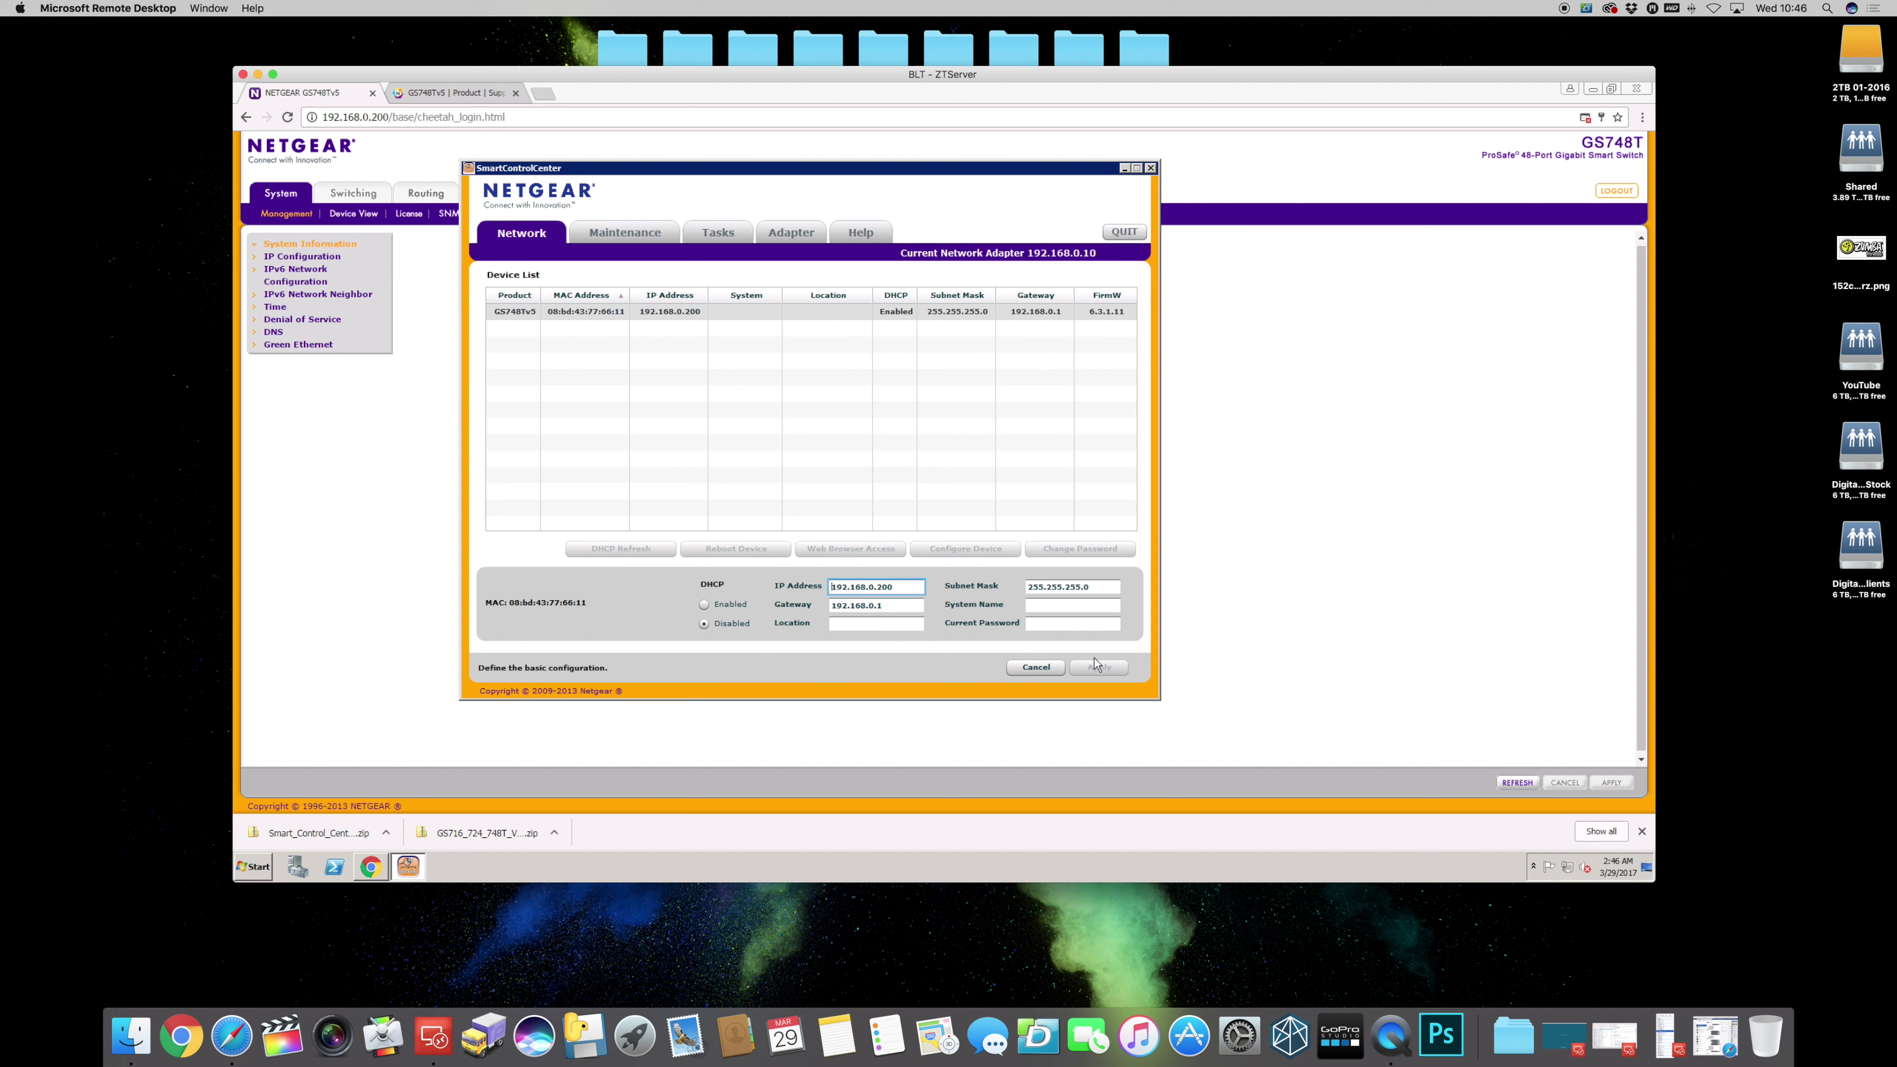
{"action": "left_click", "coordinate": [705, 605]}
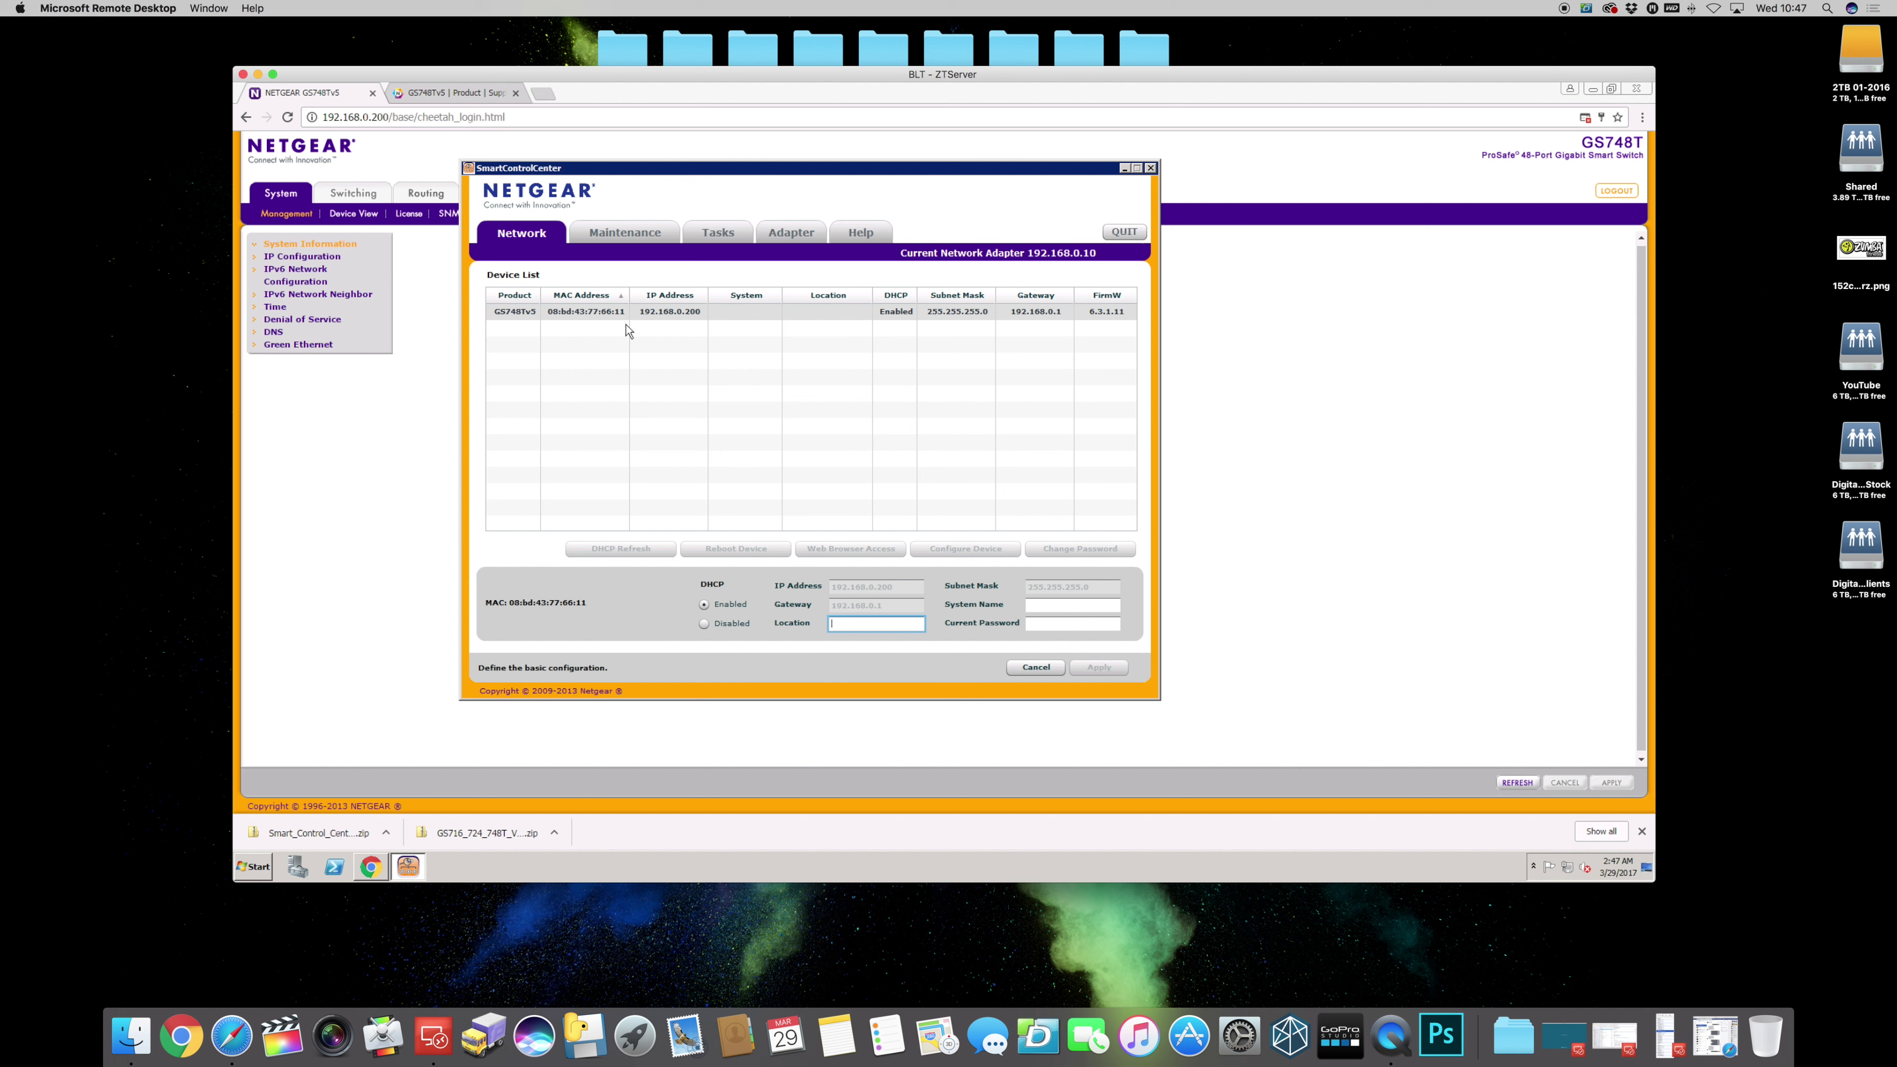
- Go to Maintenance and check the GS748Tv5 switch still running firmware 6.3.1.11
{"action": "left_click", "coordinate": [612, 235]}
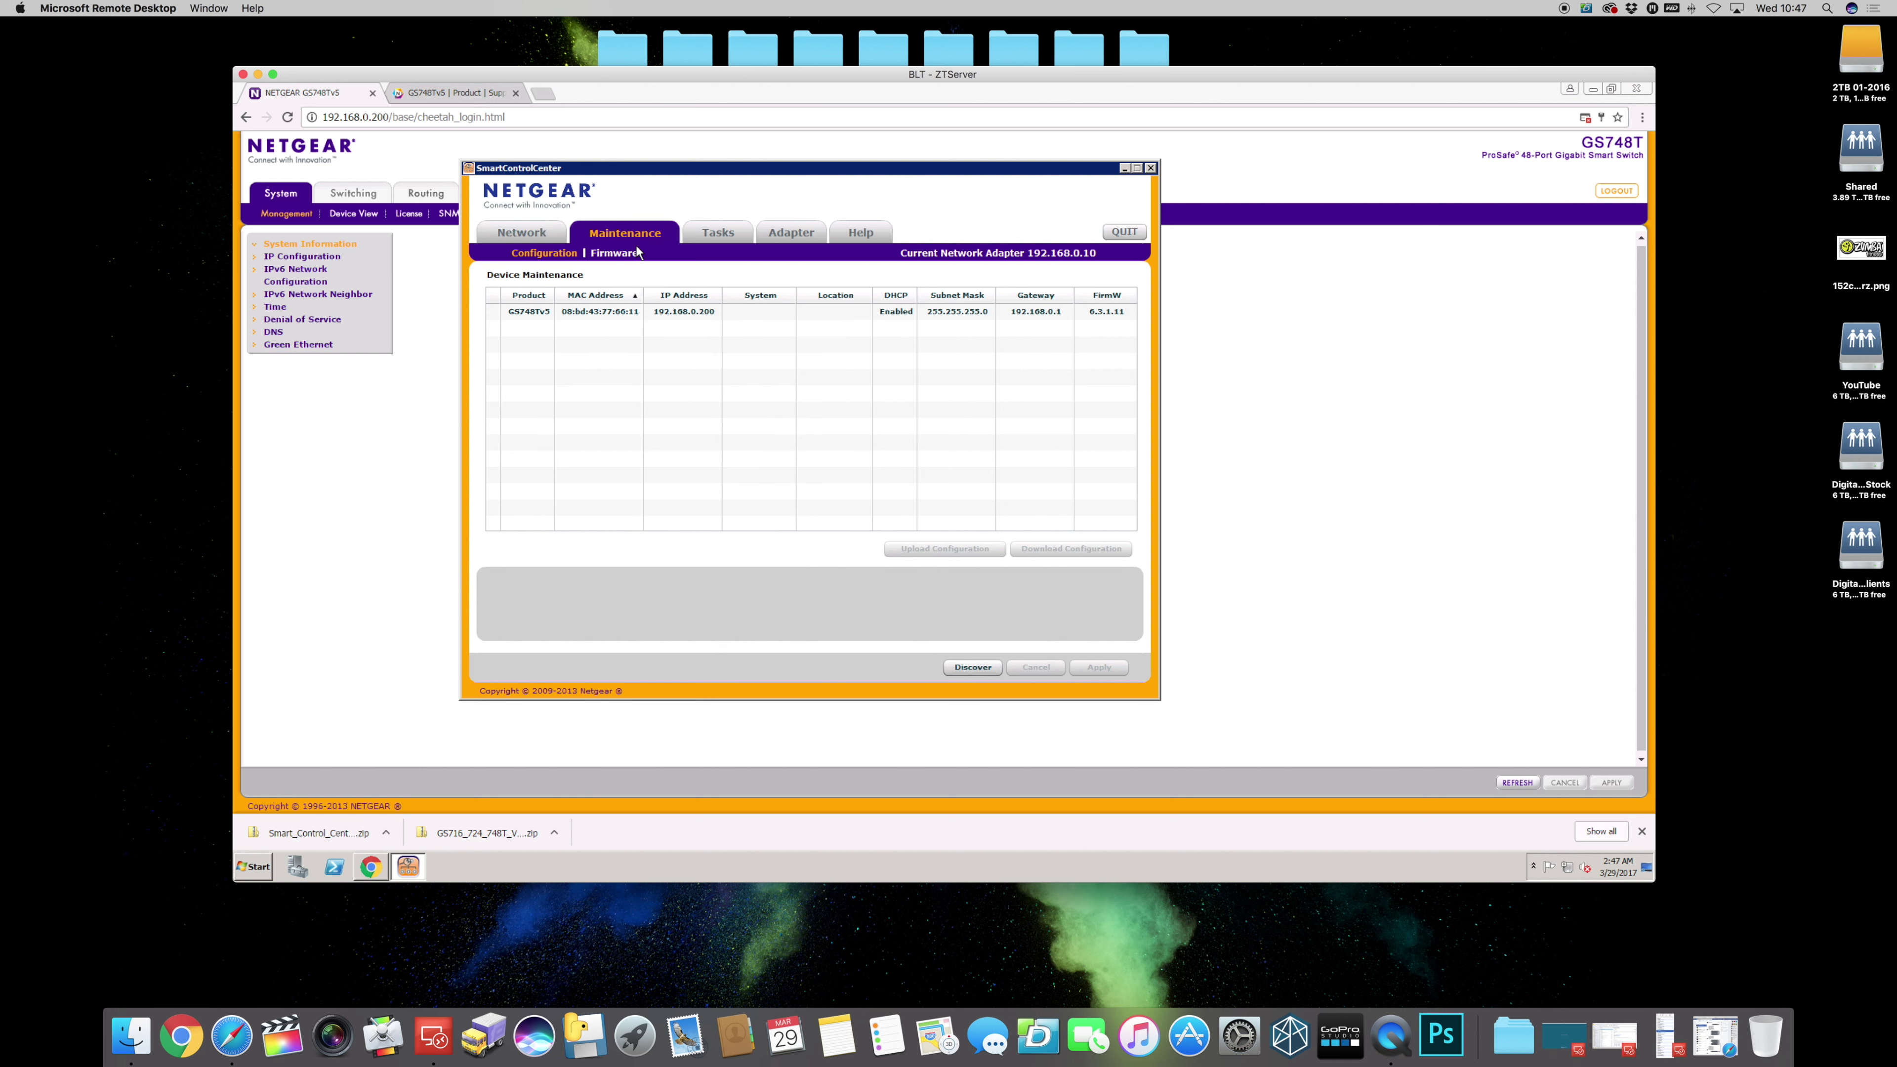
{"action": "left_click", "coordinate": [617, 310]}
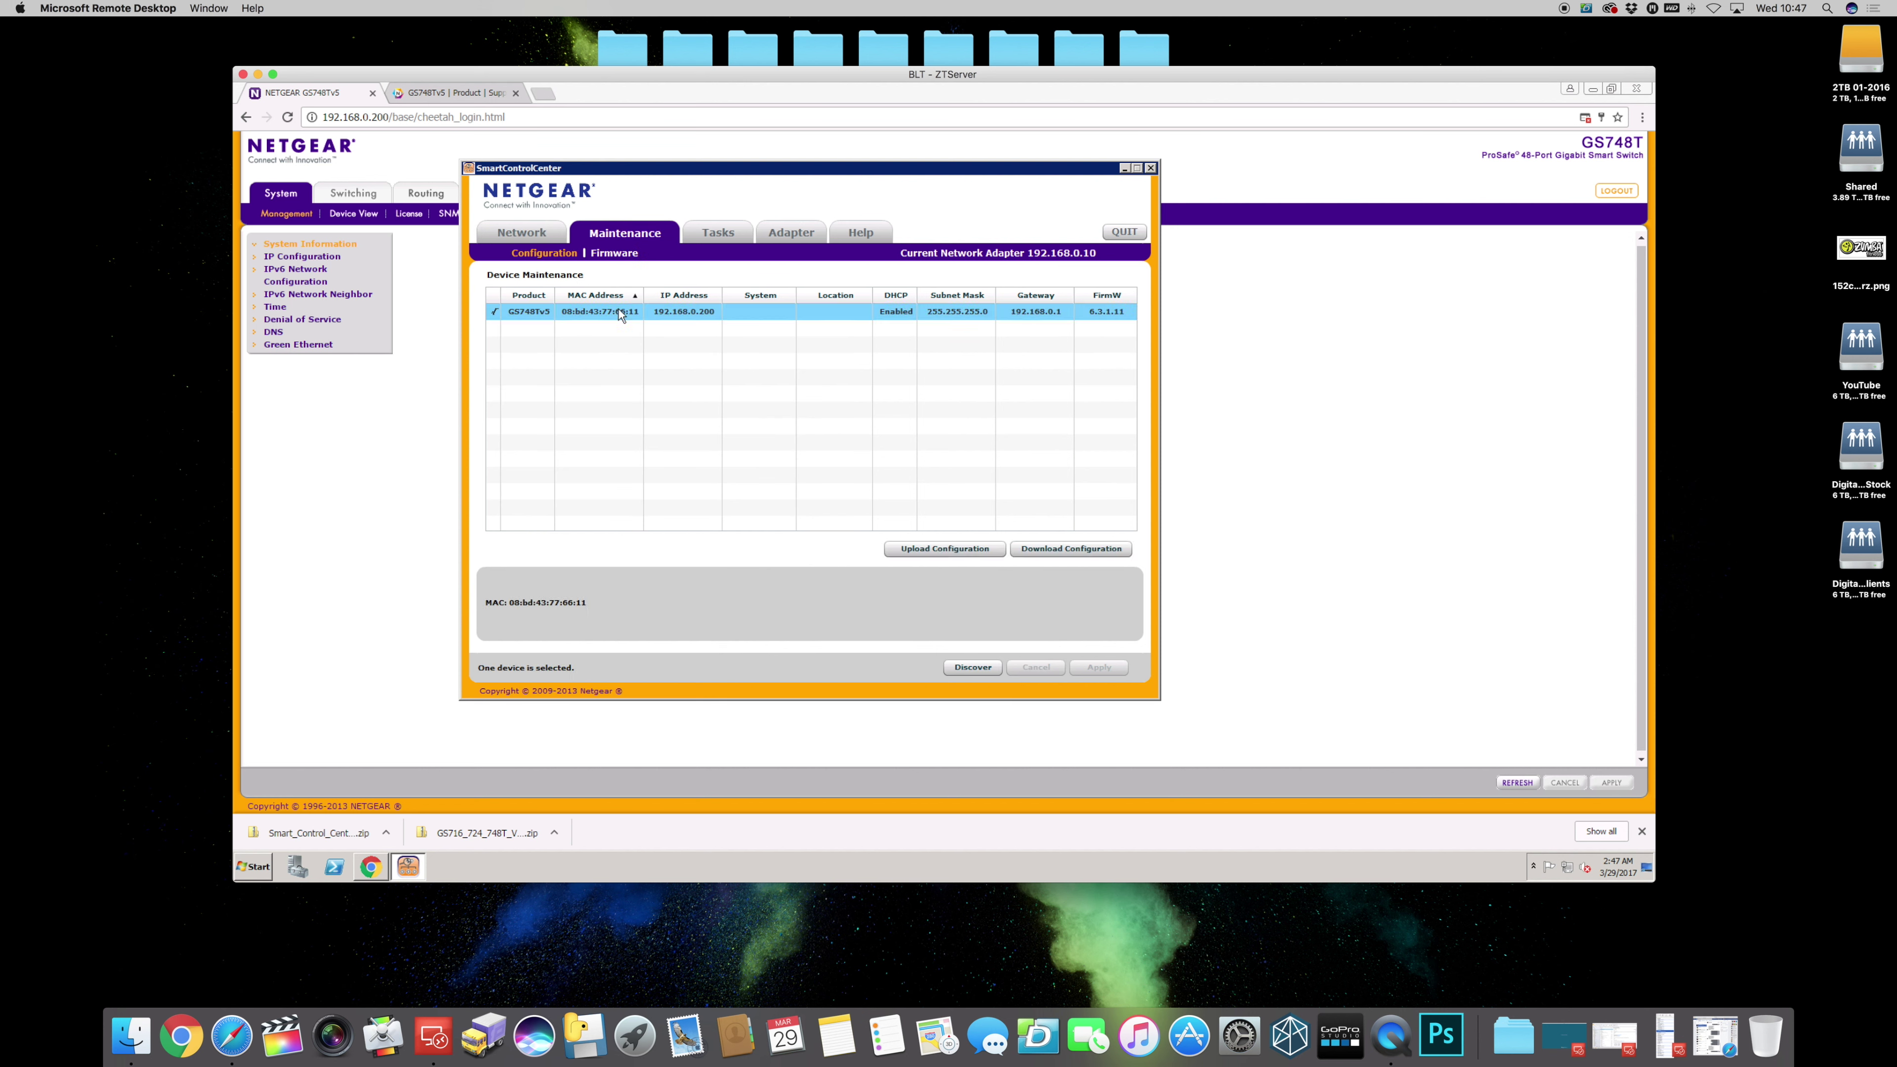
{"action": "left_click", "coordinate": [584, 313]}
{"action": "left_click", "coordinate": [718, 232]}
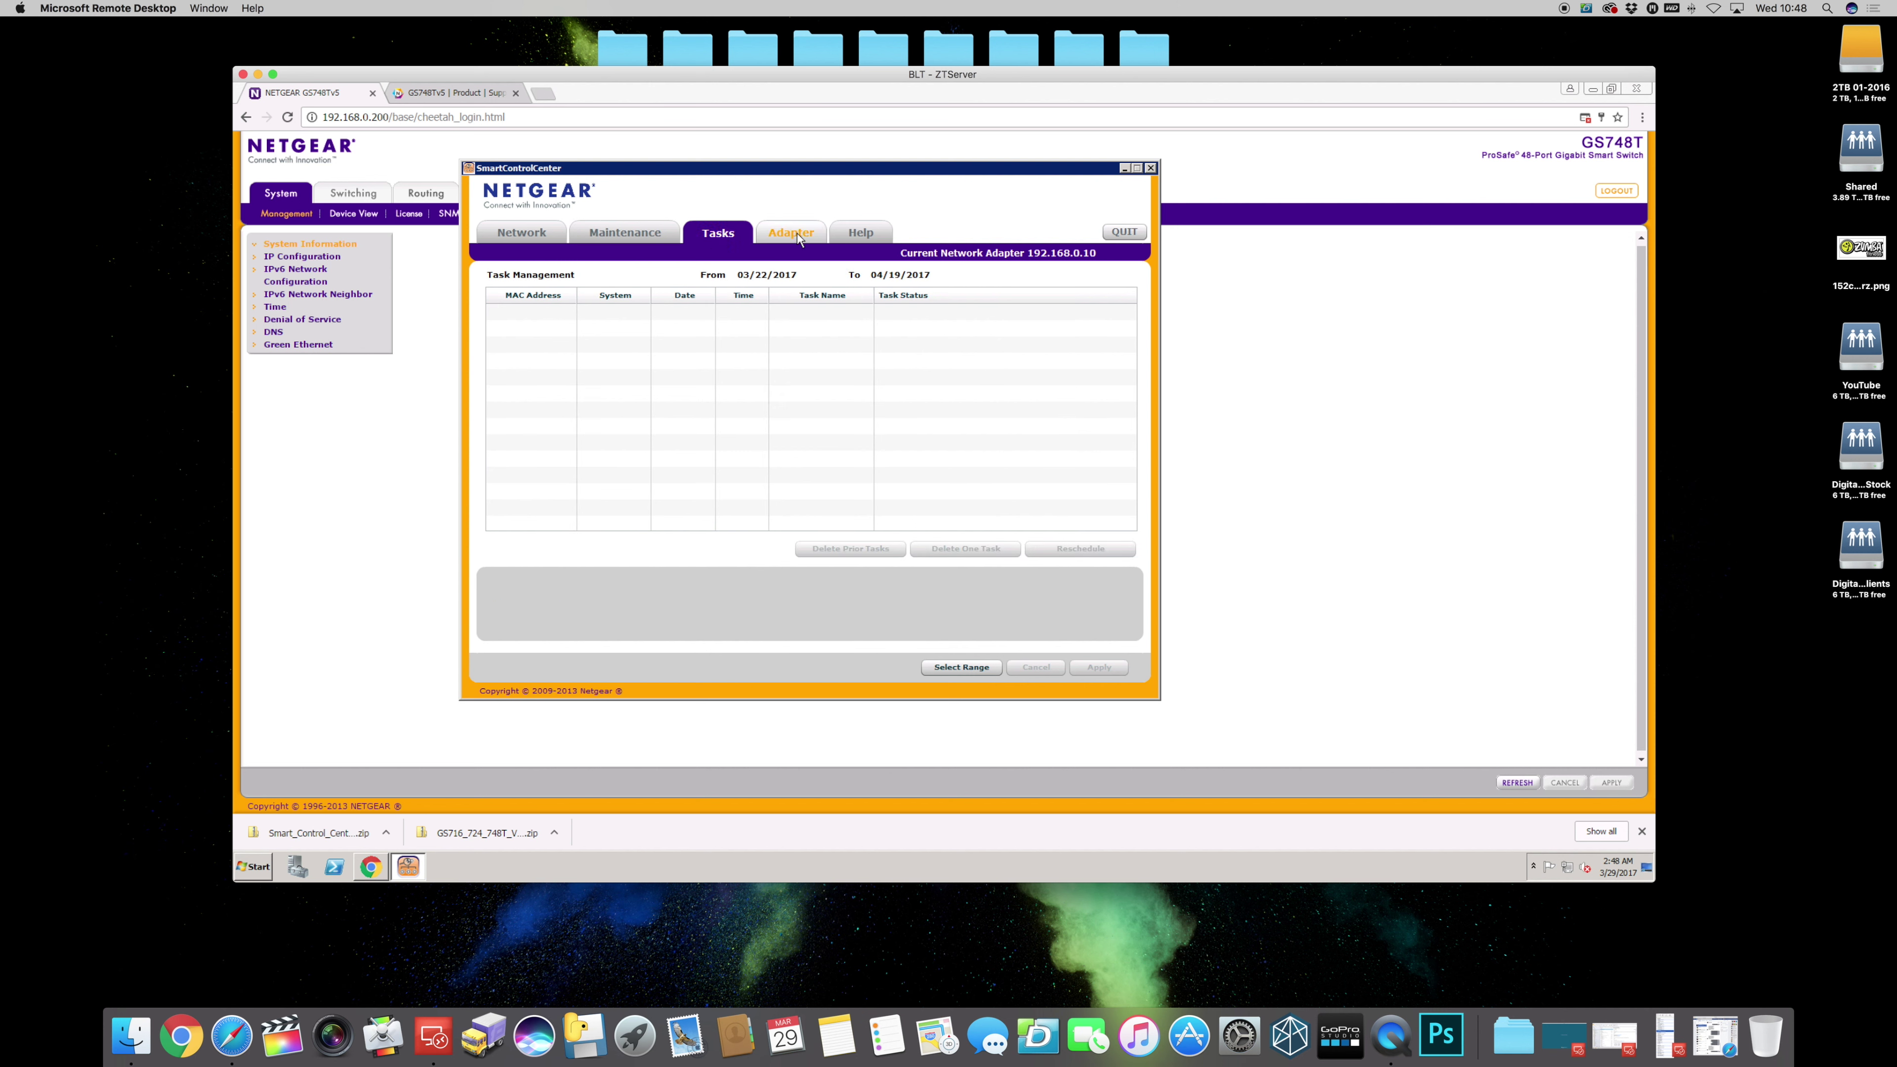
{"action": "left_click", "coordinate": [816, 236]}
{"action": "left_click", "coordinate": [603, 238]}
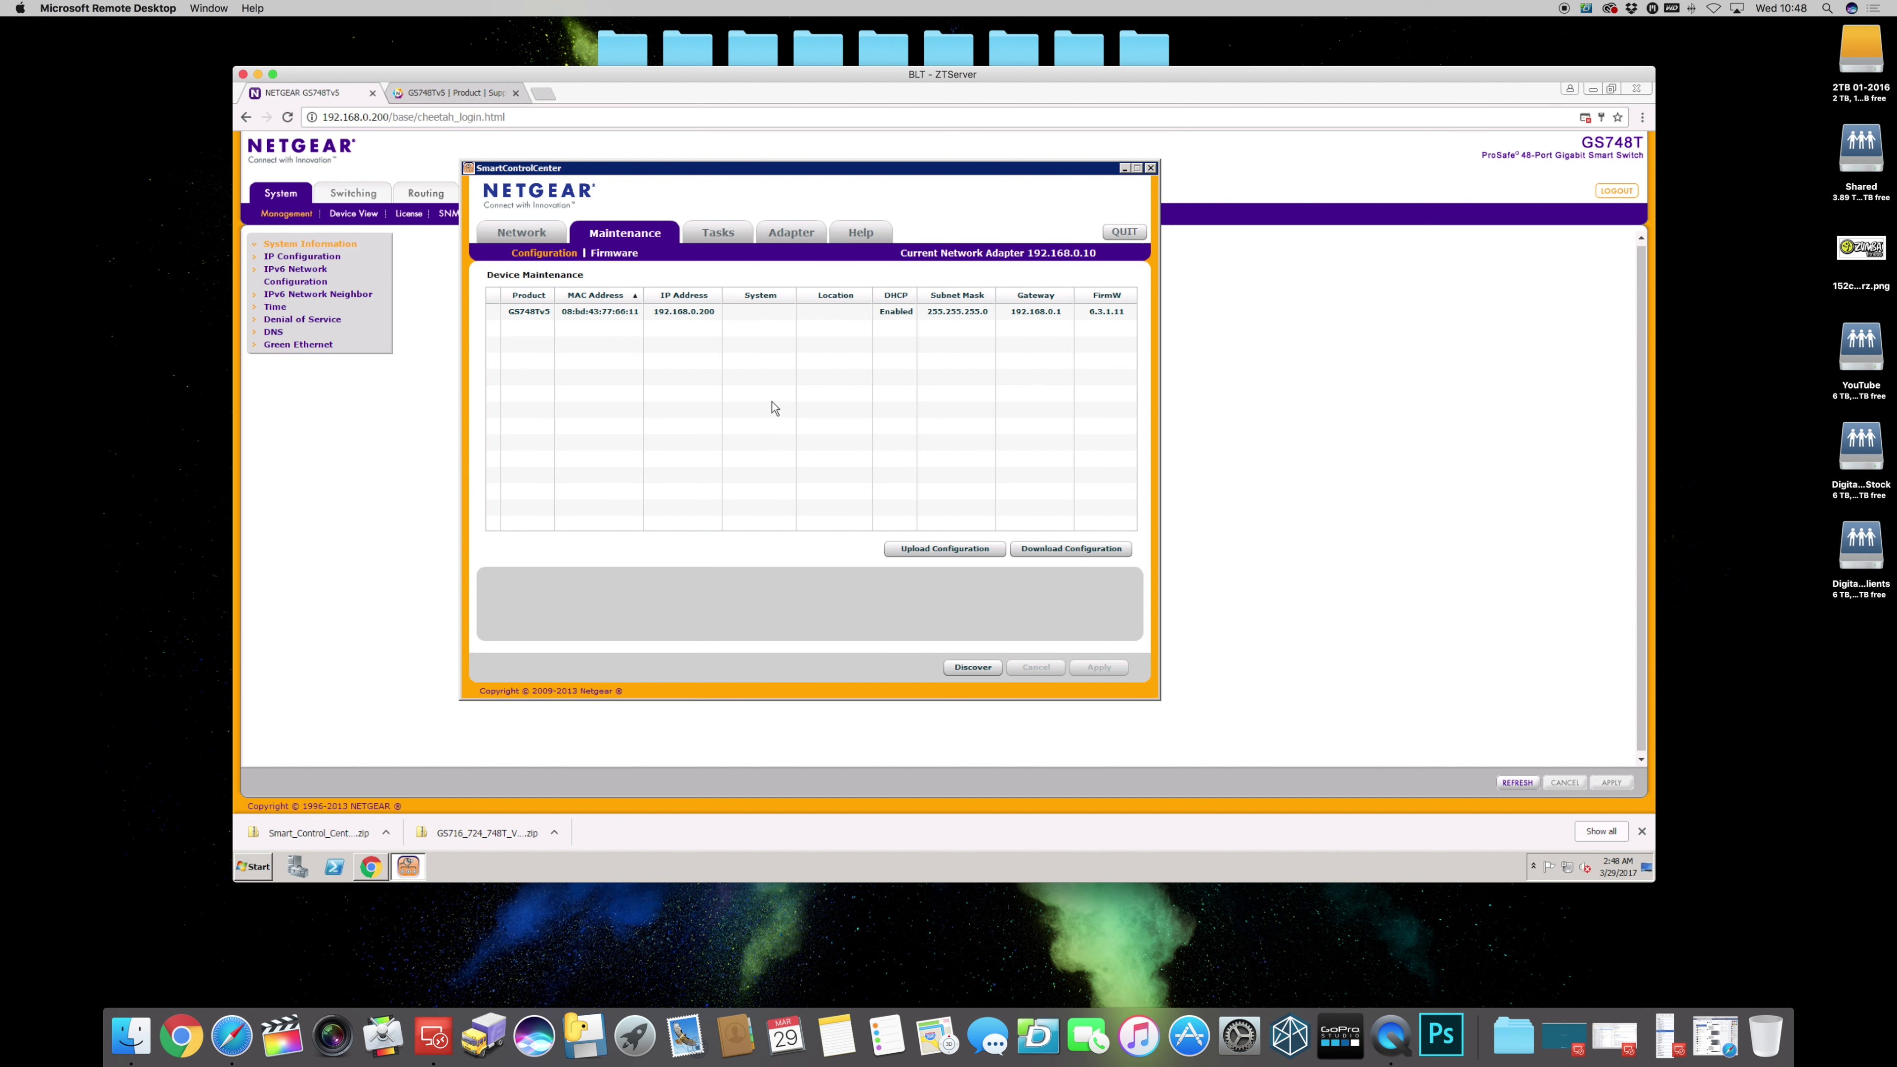
- Check the GS748Tv5 under Maintenance > Firmware, then view its support page offering firmware 6.3.1.16
{"action": "left_click", "coordinate": [614, 253]}
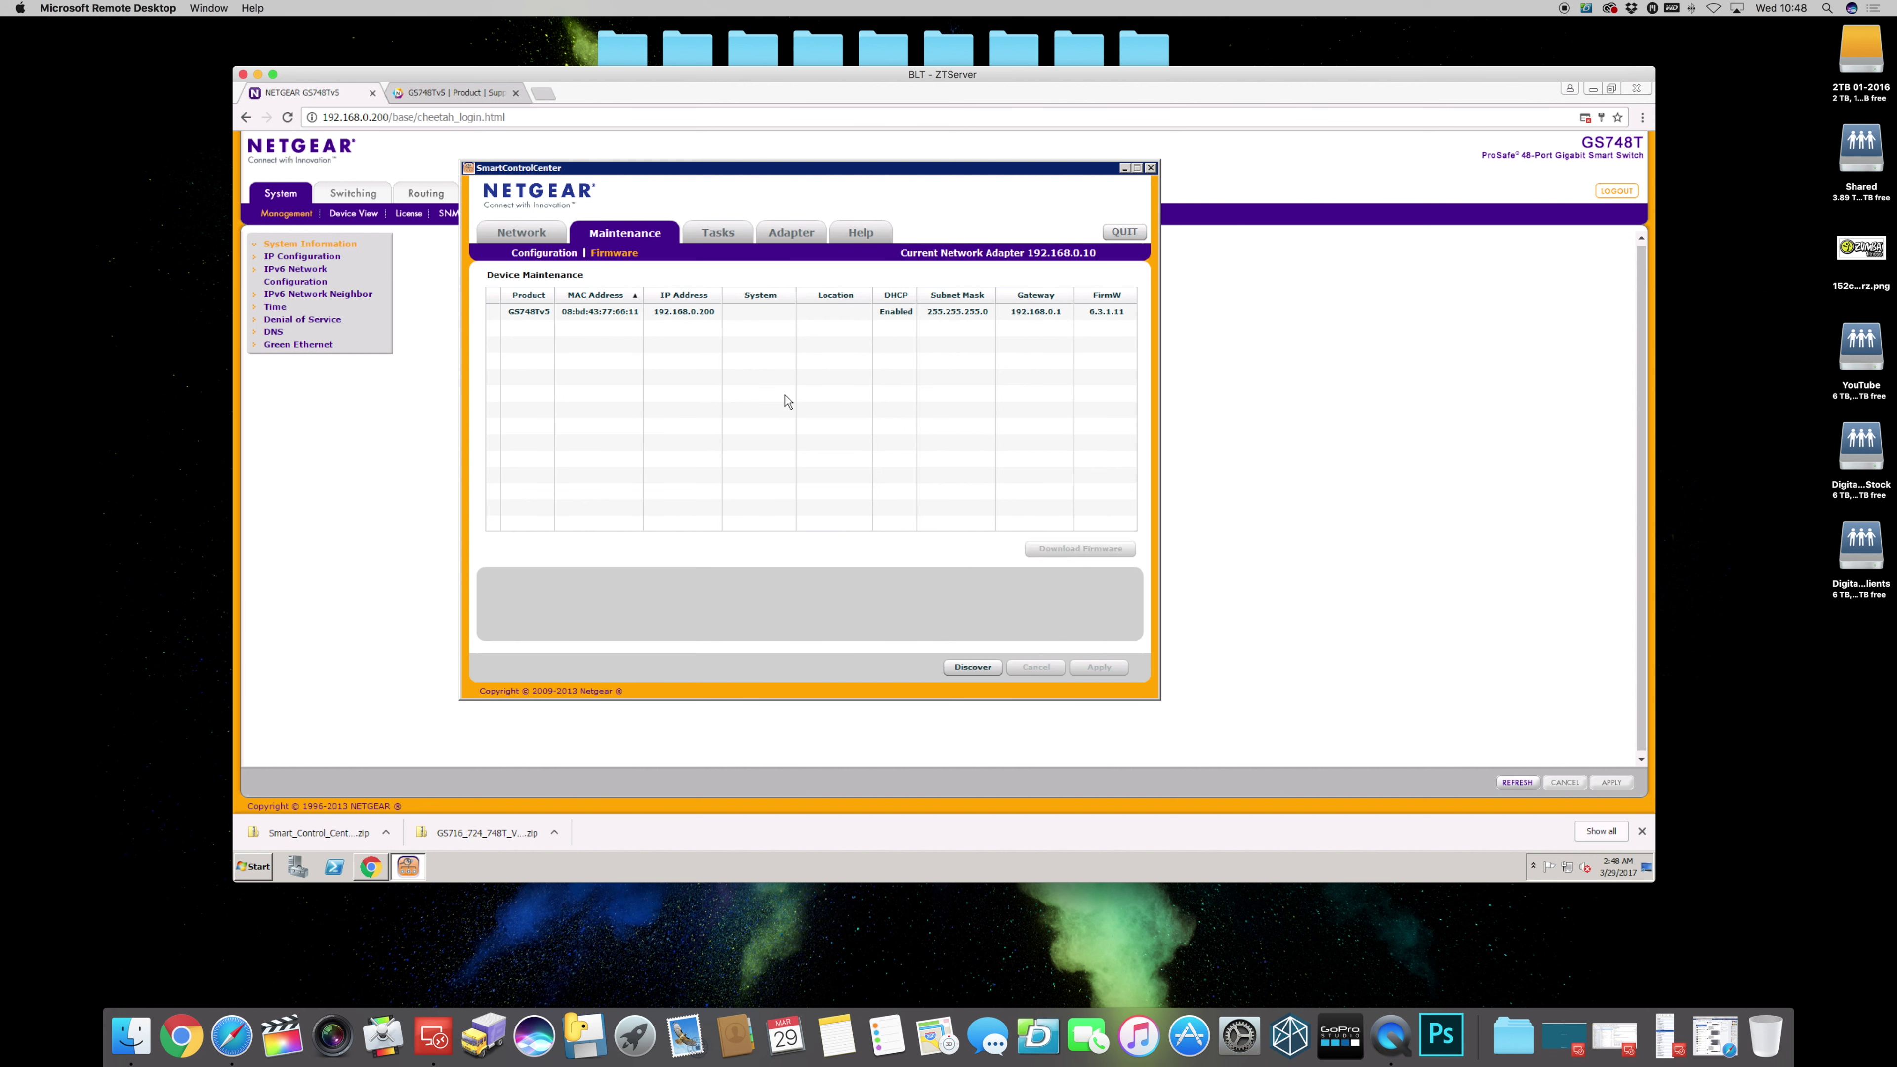
{"action": "left_click", "coordinate": [627, 328]}
{"action": "left_click", "coordinate": [613, 311]}
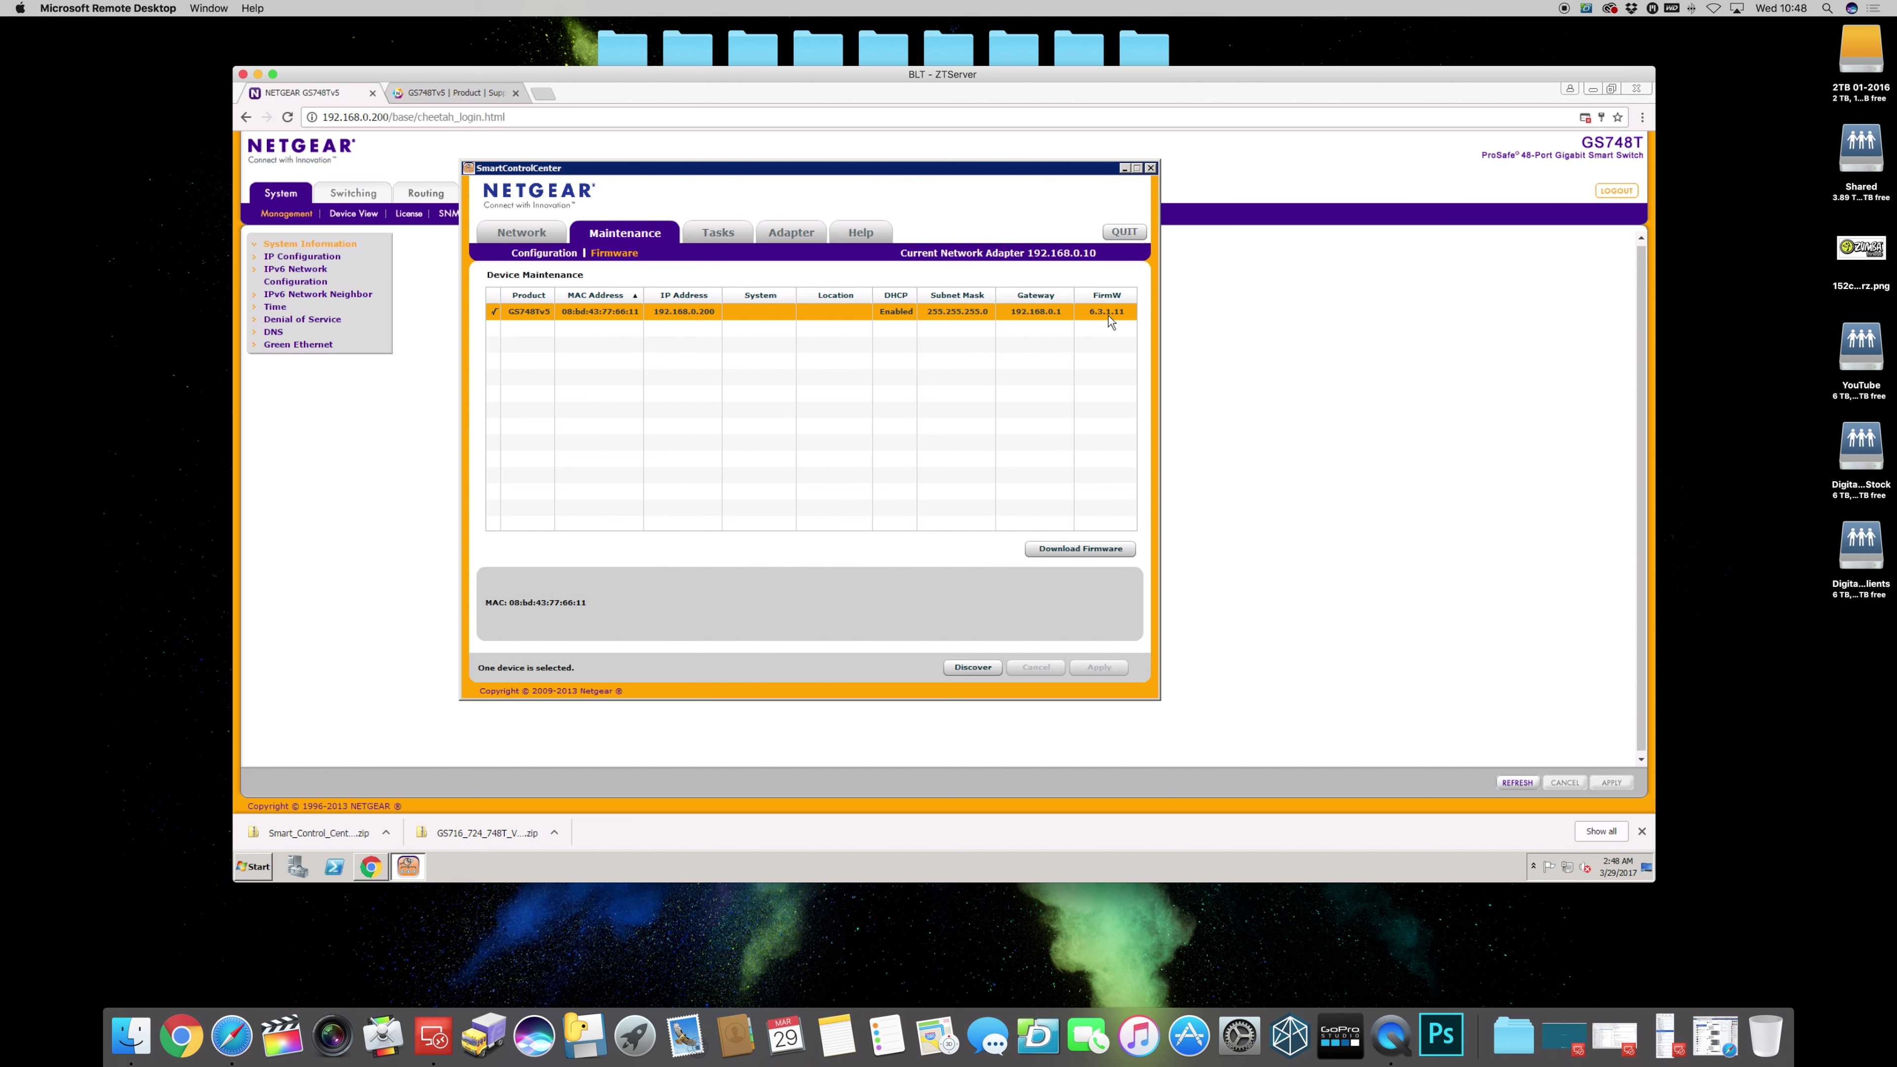
{"action": "left_click", "coordinate": [451, 93]}
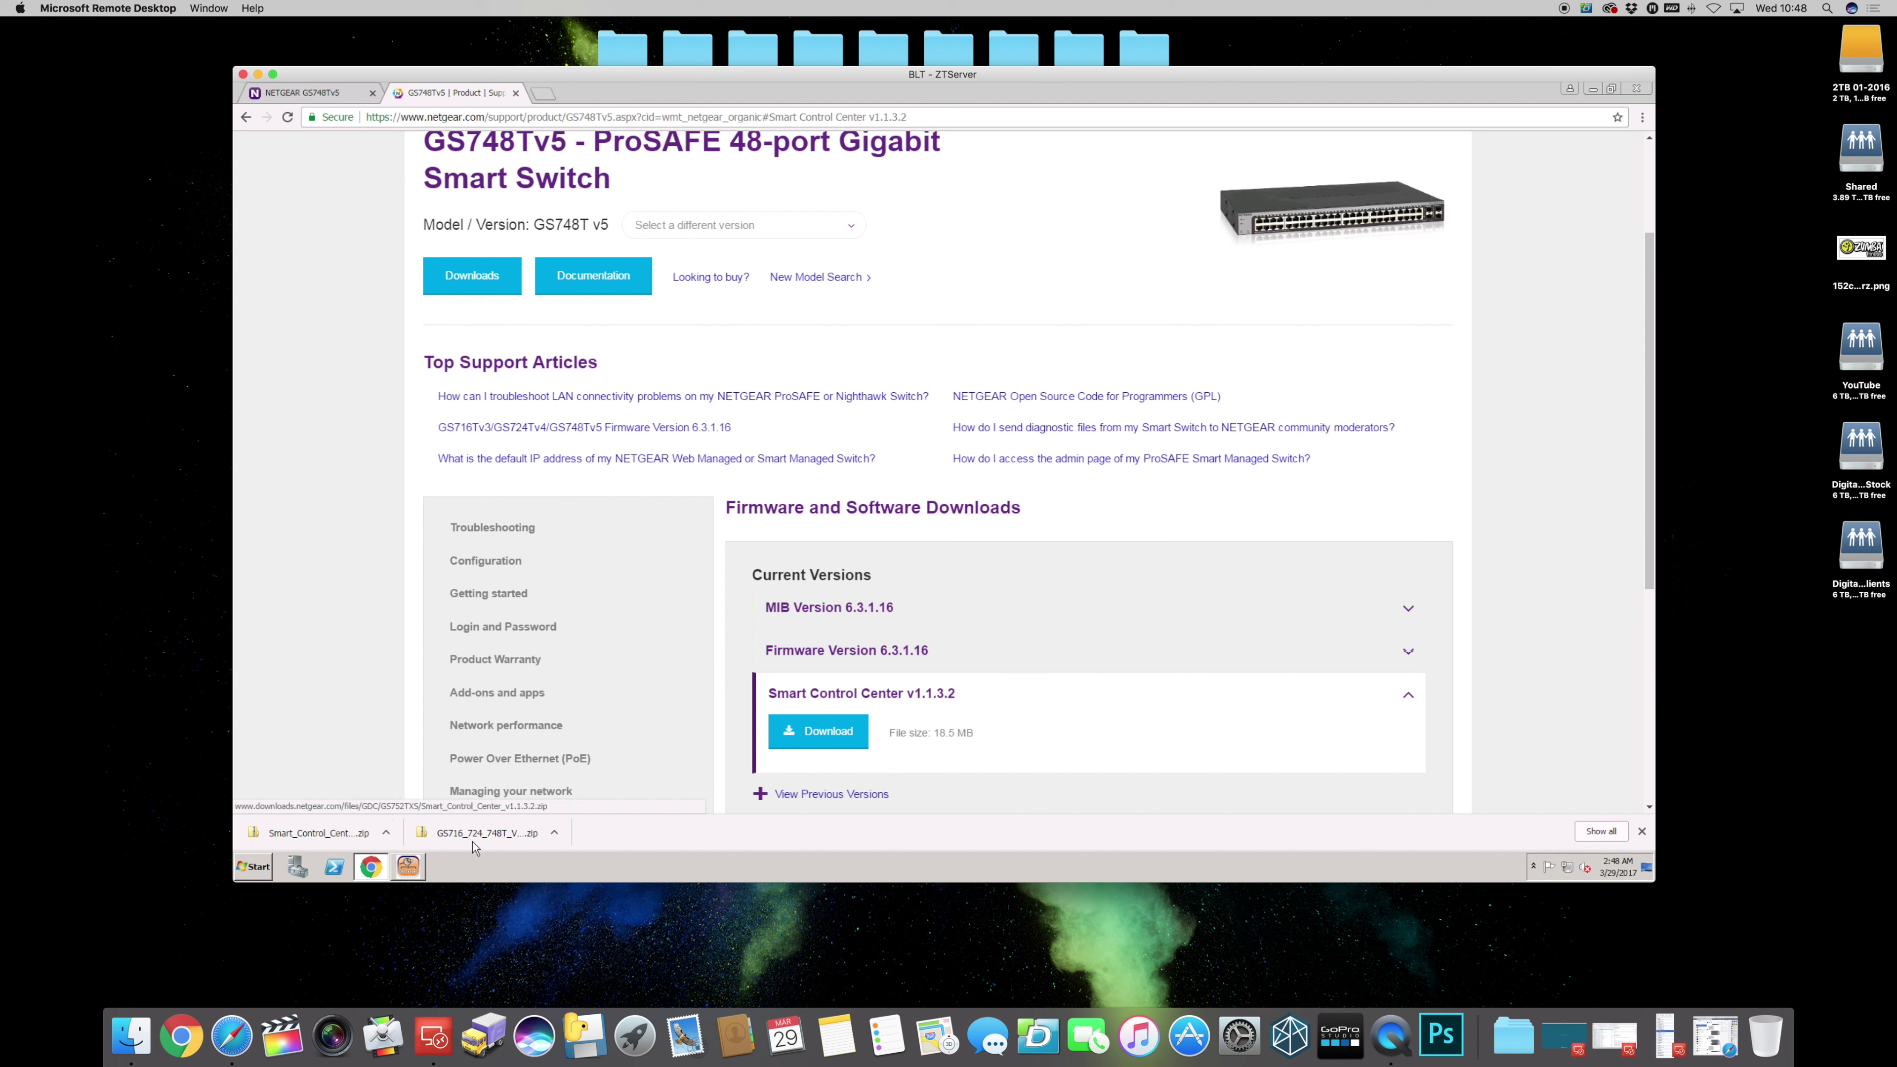
- Bring Smart Control Center's firmware maintenance view back in front of the support page
{"action": "left_click", "coordinate": [407, 866]}
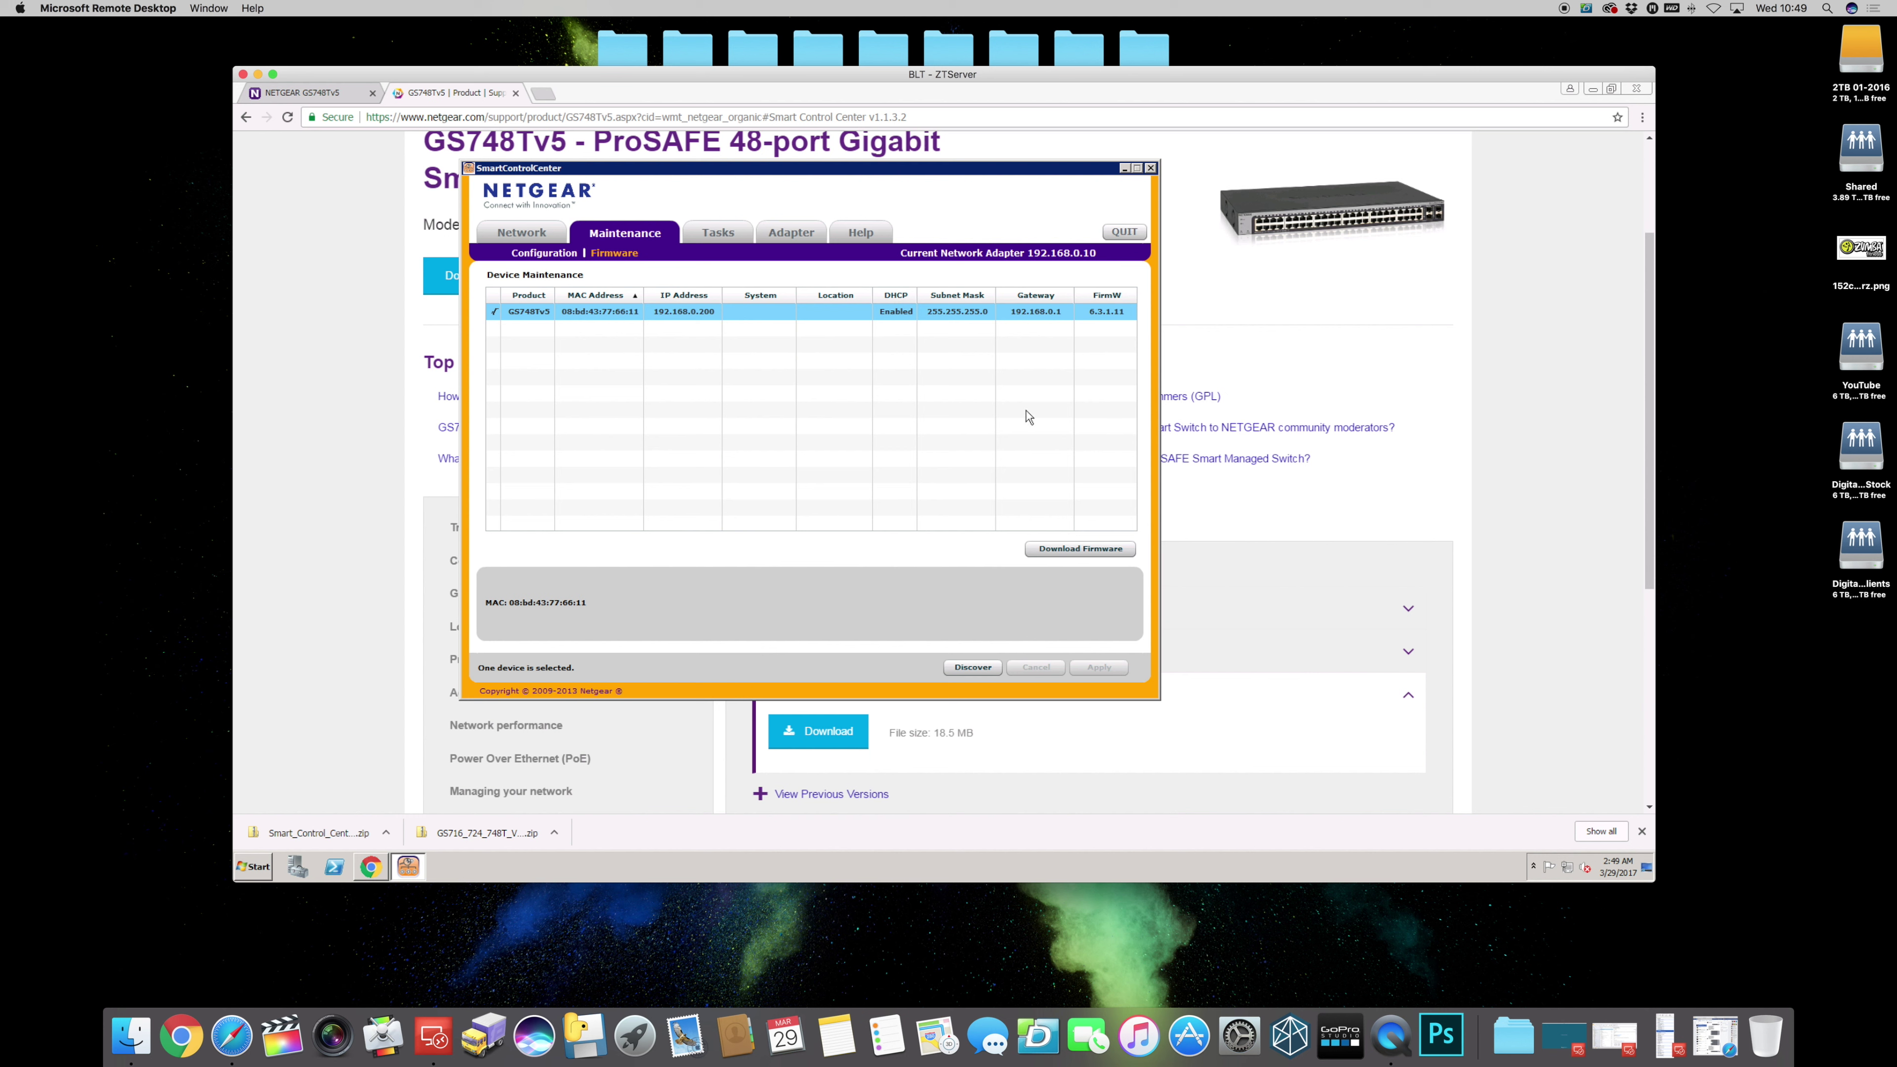
- Choose gs7xxt-v6.3.1.16.stk from Downloads\GS716_724_748T_V6.3.1.16 as the firmware file to download
{"action": "left_click", "coordinate": [685, 318]}
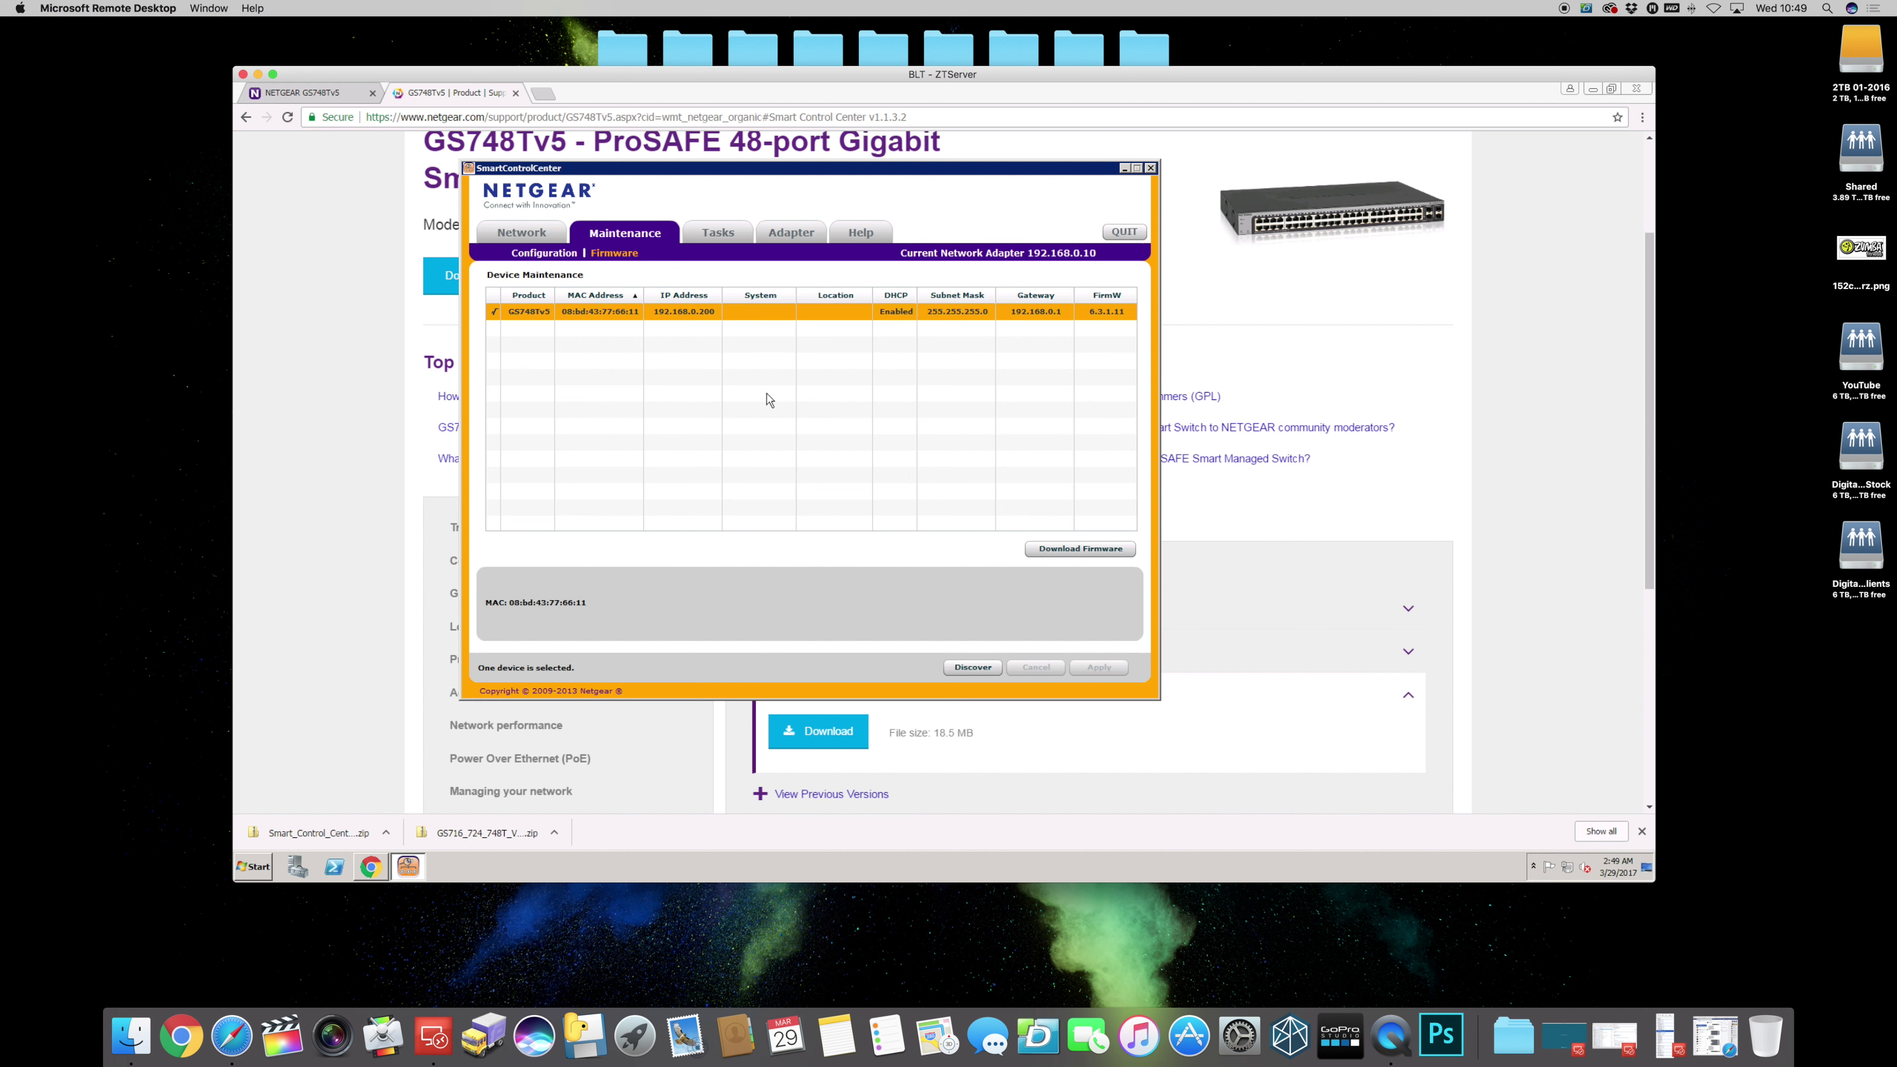
{"action": "left_click", "coordinate": [1050, 555]}
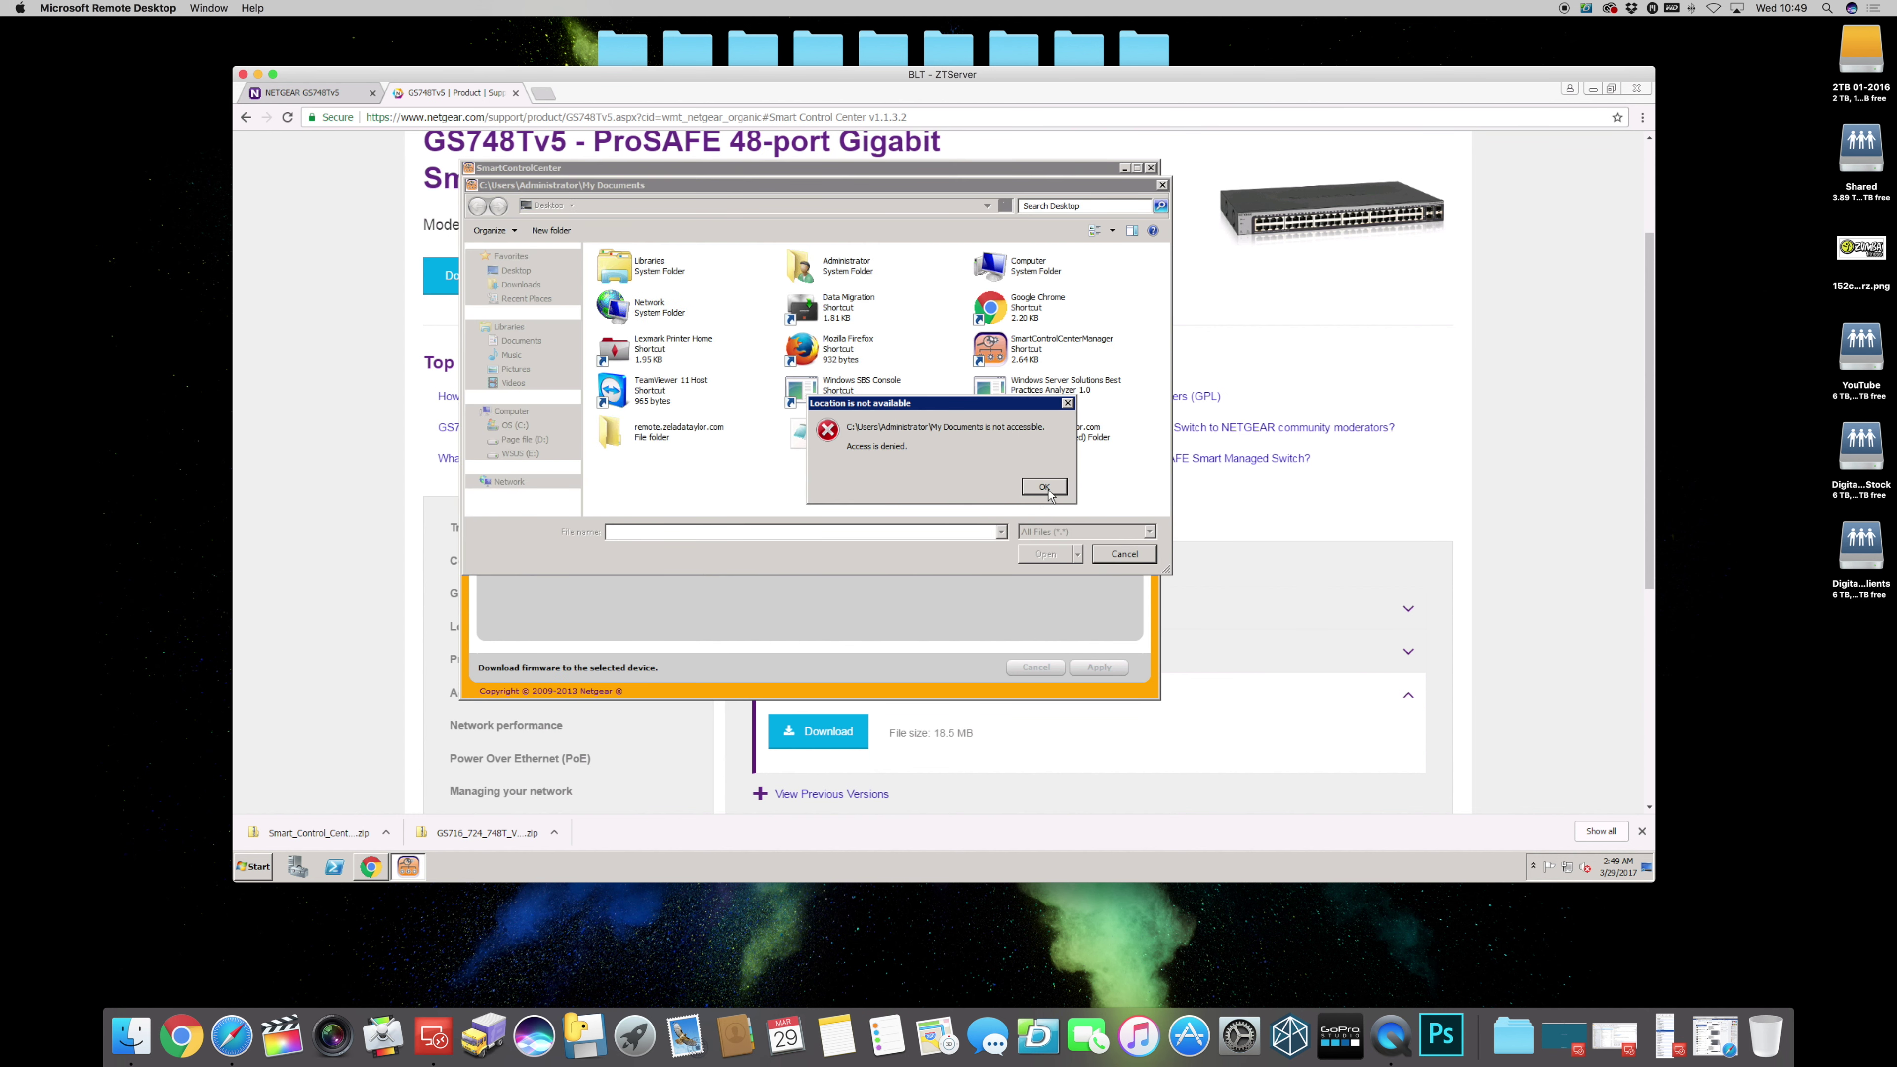
{"action": "left_click", "coordinate": [1046, 488]}
{"action": "left_click", "coordinate": [515, 287]}
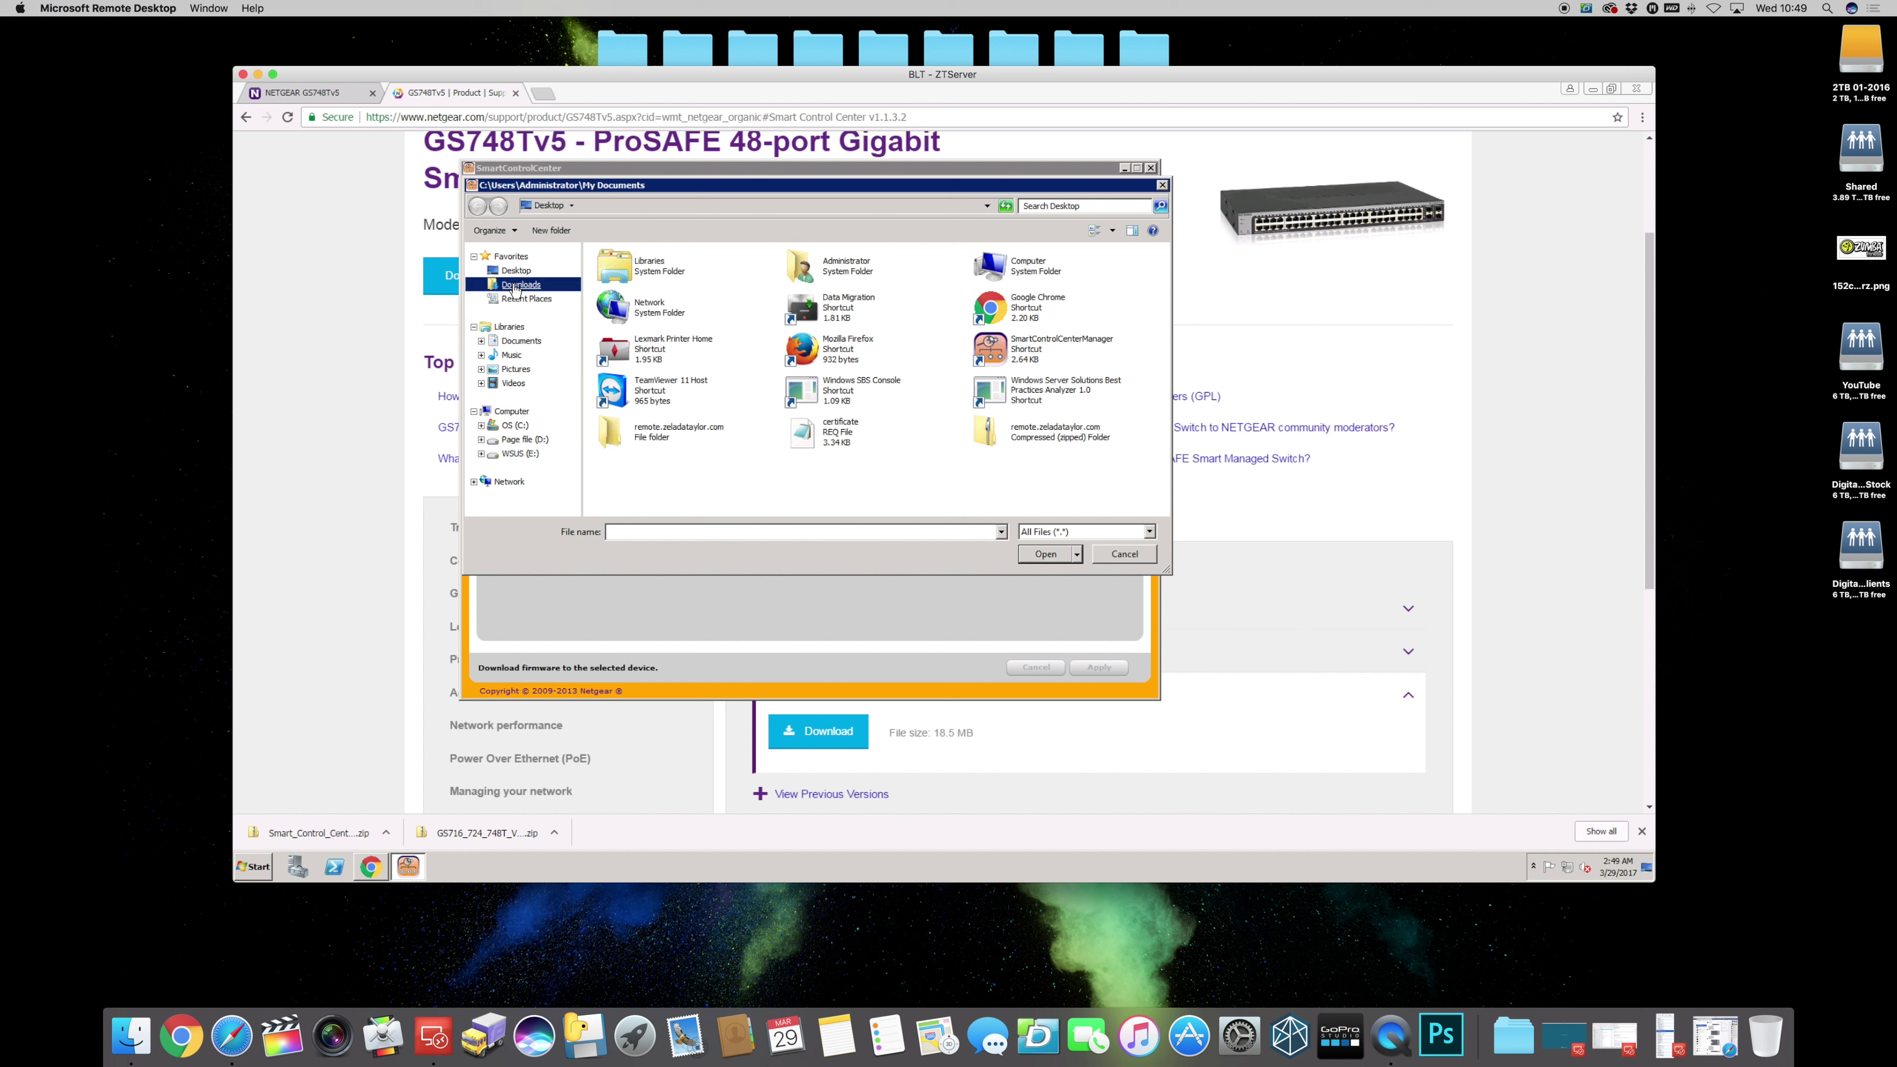
{"action": "left_click", "coordinate": [642, 275]}
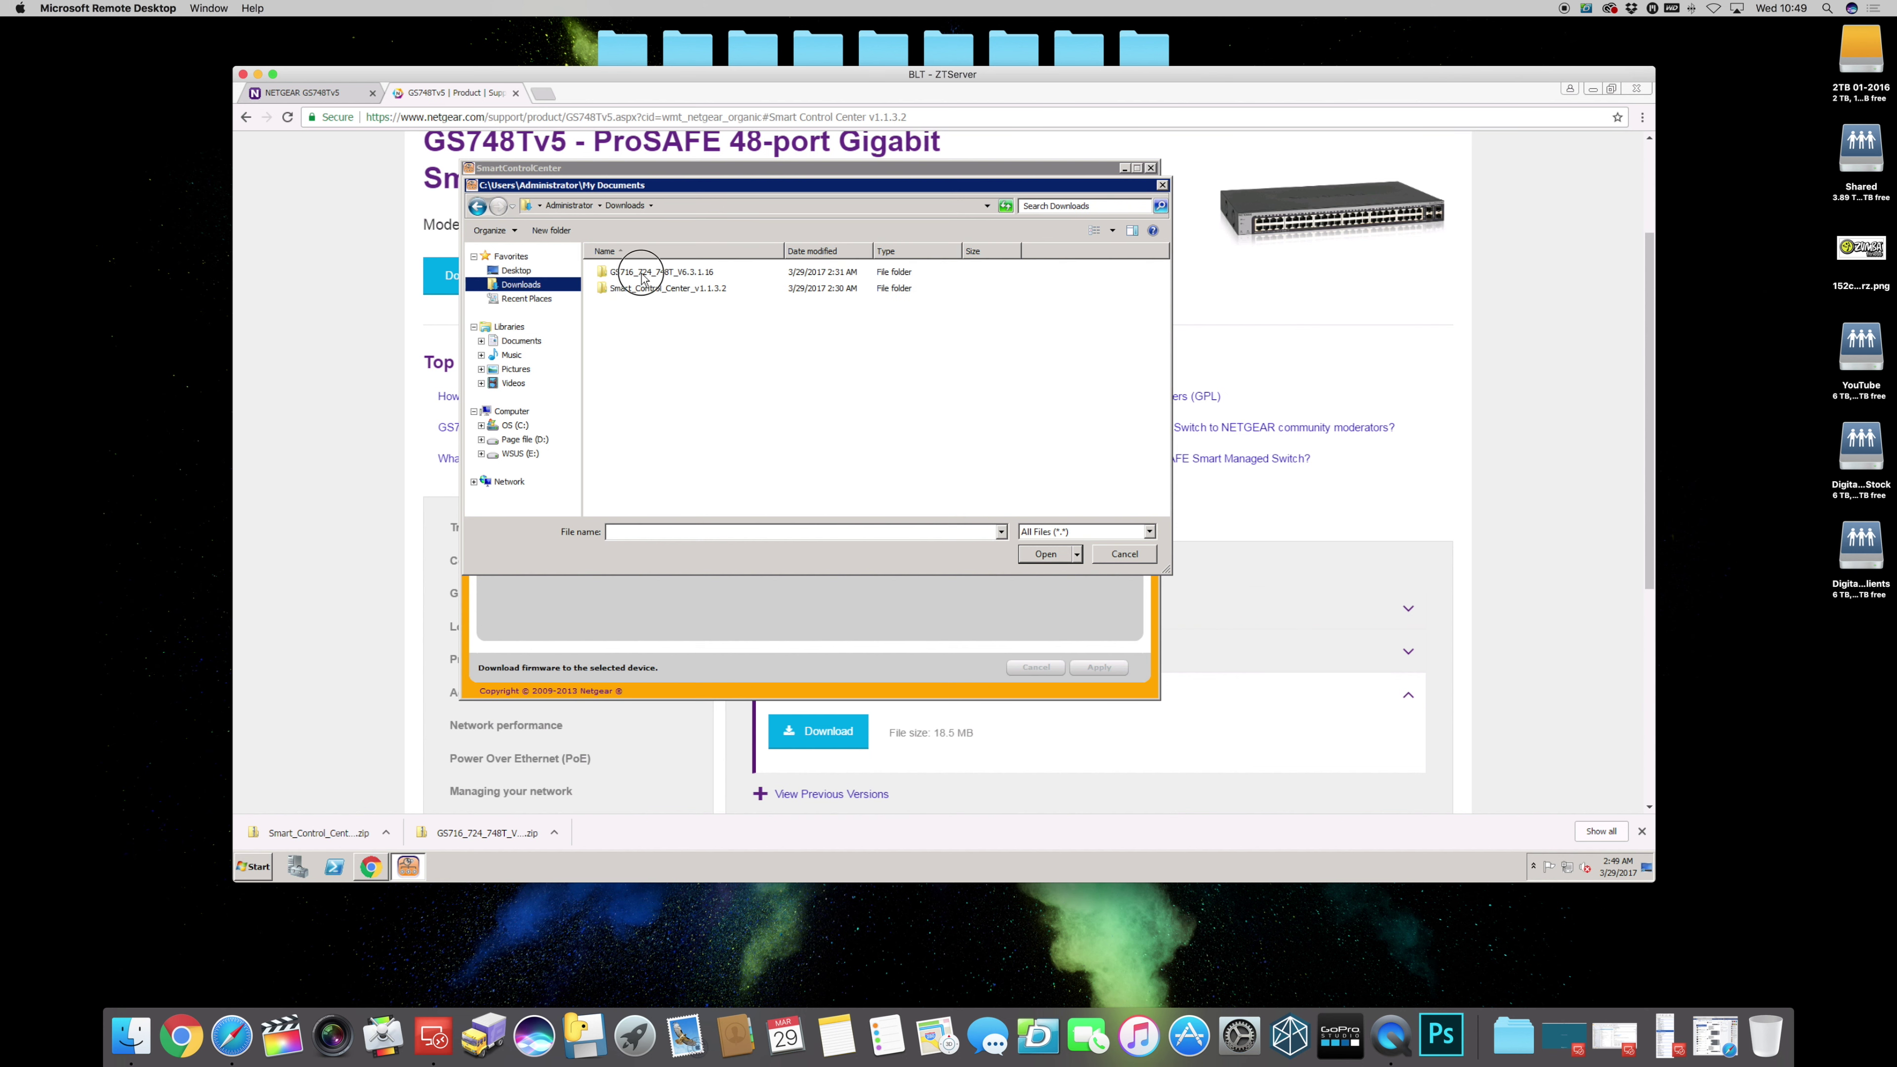
{"action": "double_click", "coordinate": [642, 275]}
{"action": "left_click", "coordinate": [635, 273]}
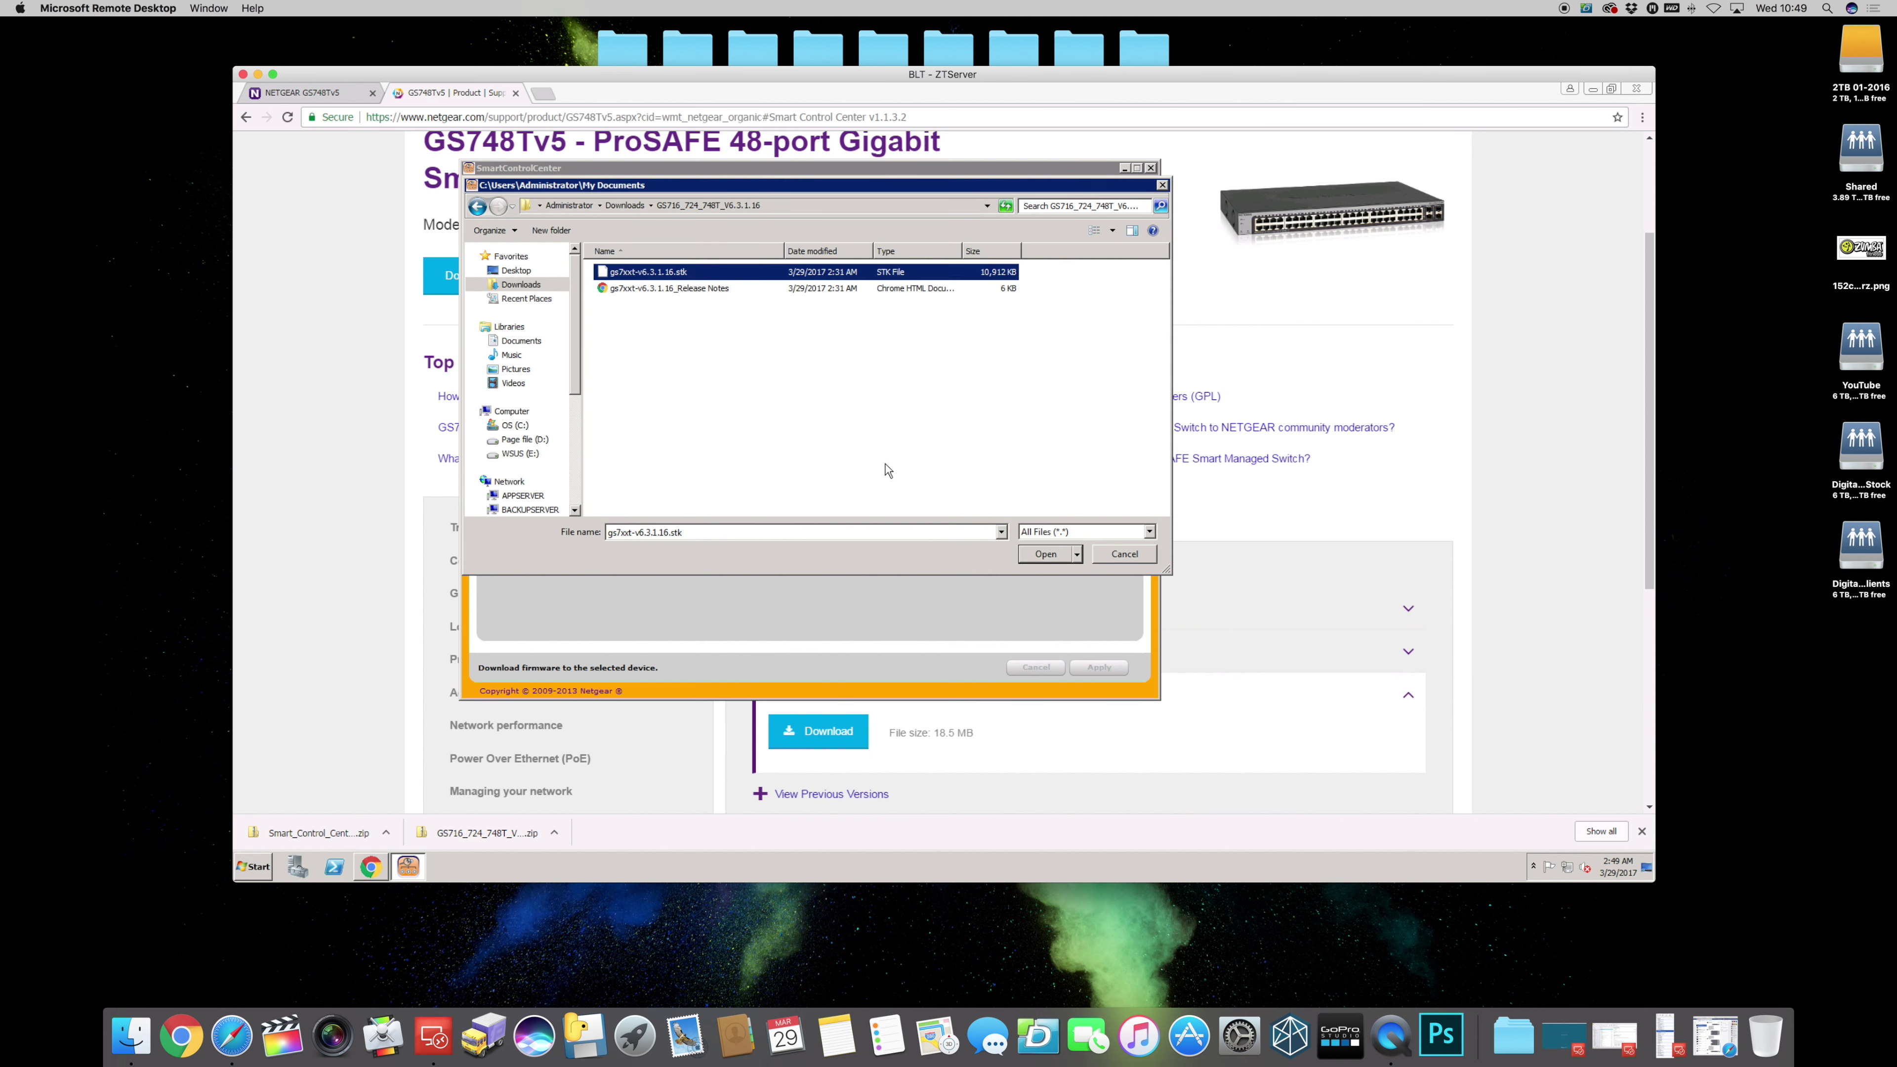
{"action": "left_click", "coordinate": [1044, 557]}
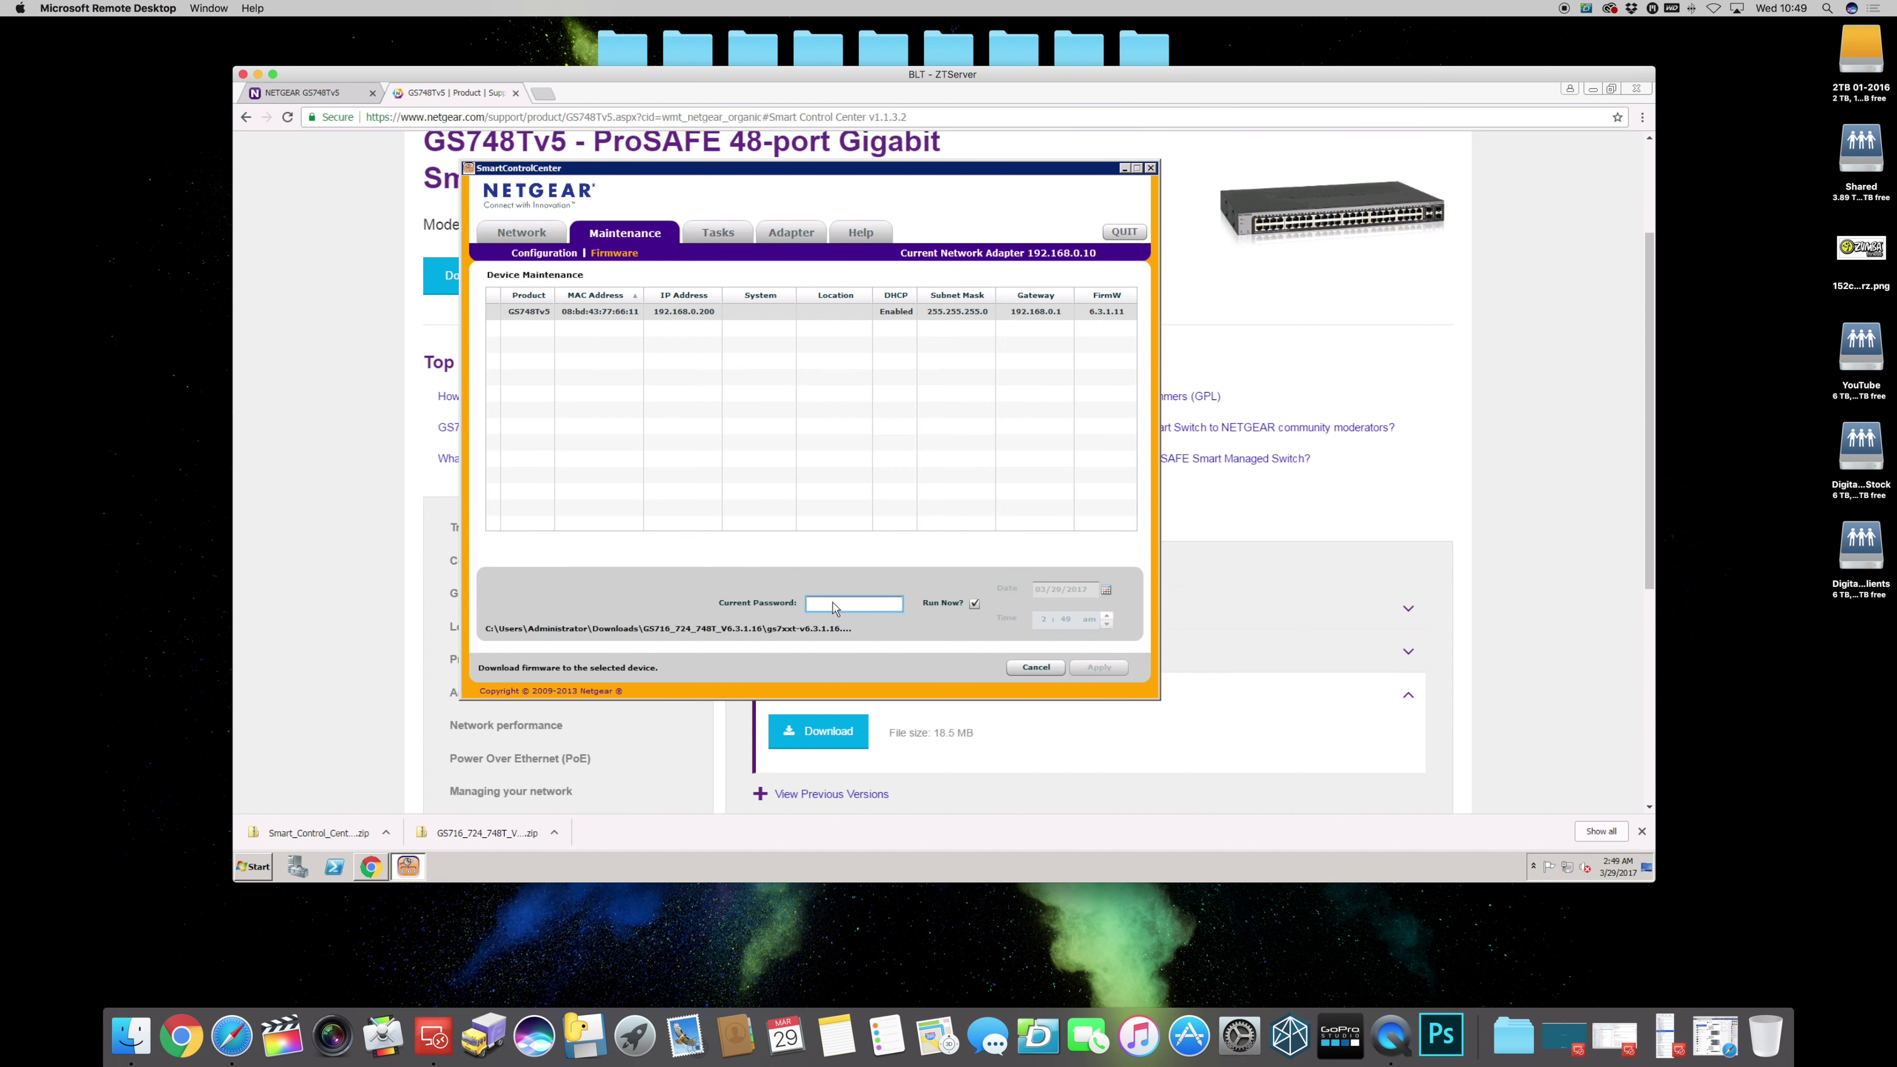
- Enter the switch's current password and apply the firmware 6.3.1.16 upgrade
{"action": "type", "text": "**"}
{"action": "left_click", "coordinate": [1107, 669]}
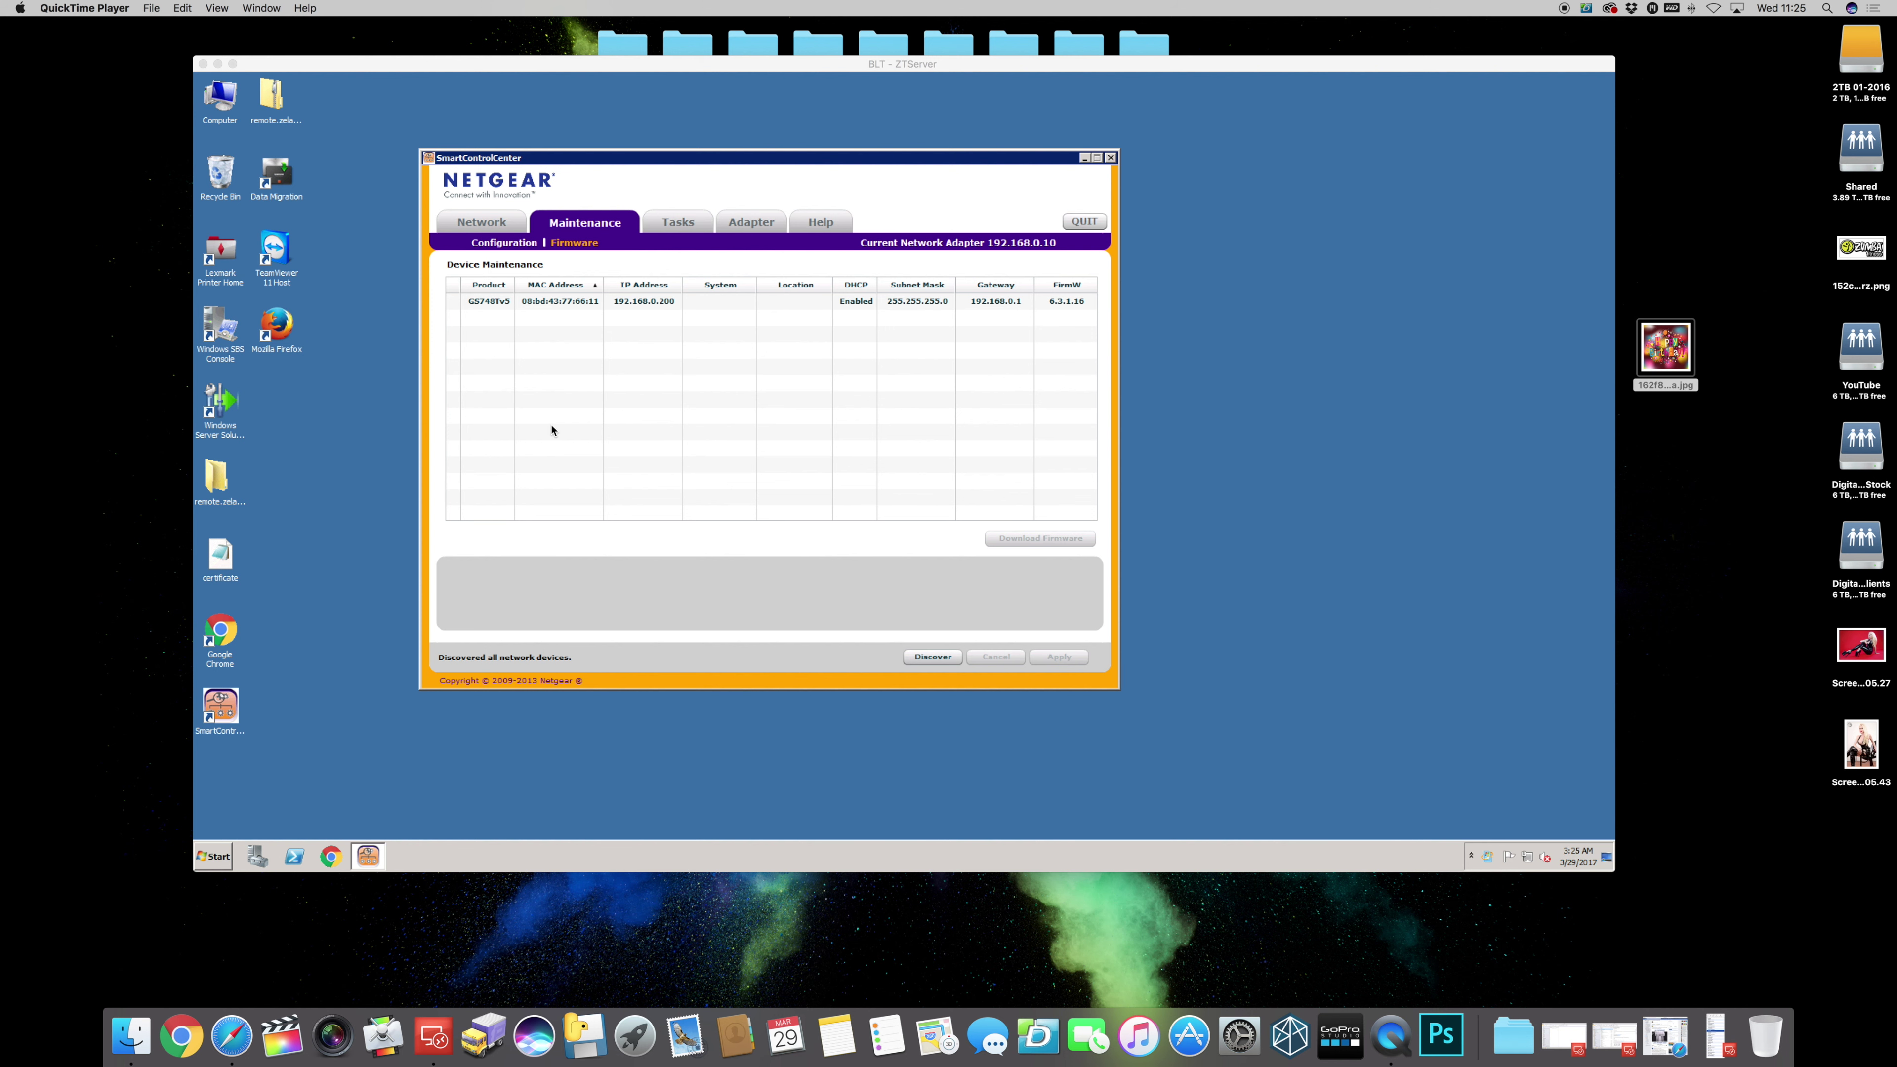
- Select the upgraded GS748Tv5 in the network device list and launch its web management page at 192.168.0.200
{"action": "left_click", "coordinate": [514, 301]}
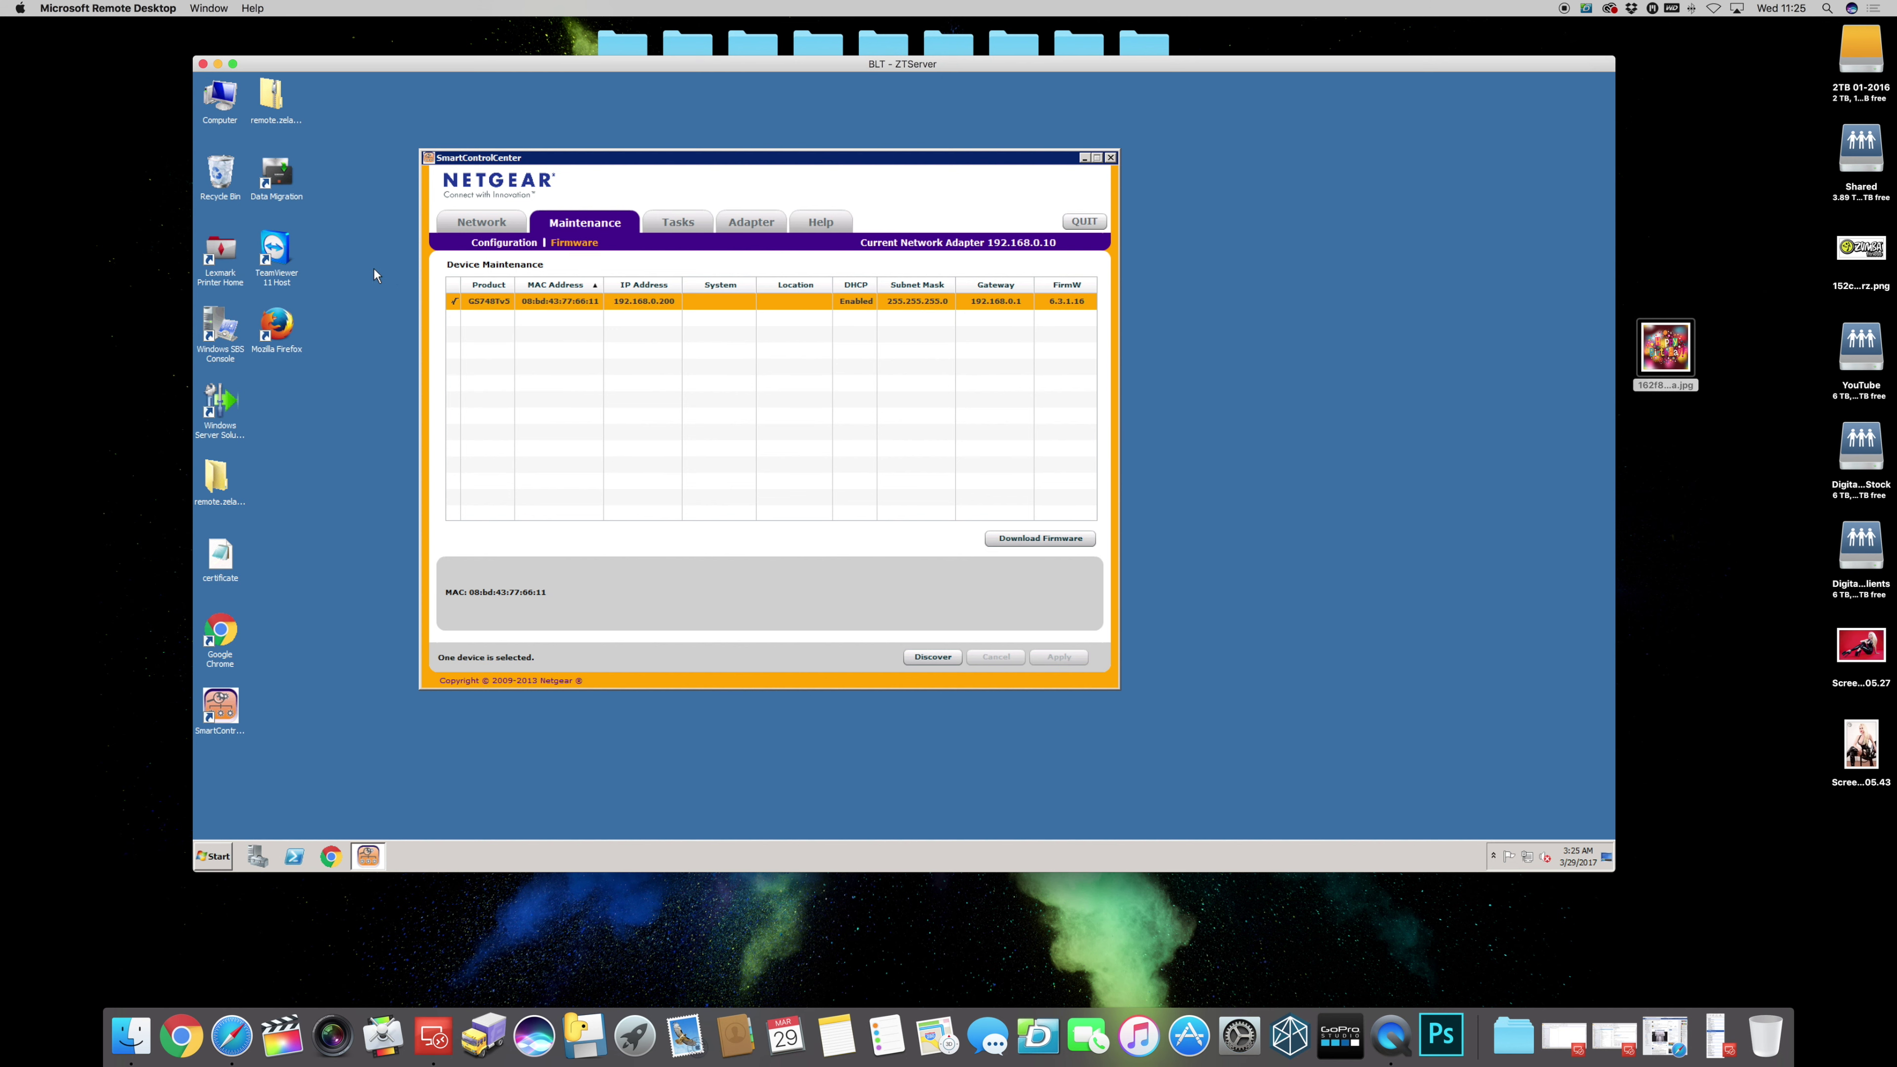
{"action": "left_click", "coordinate": [479, 224]}
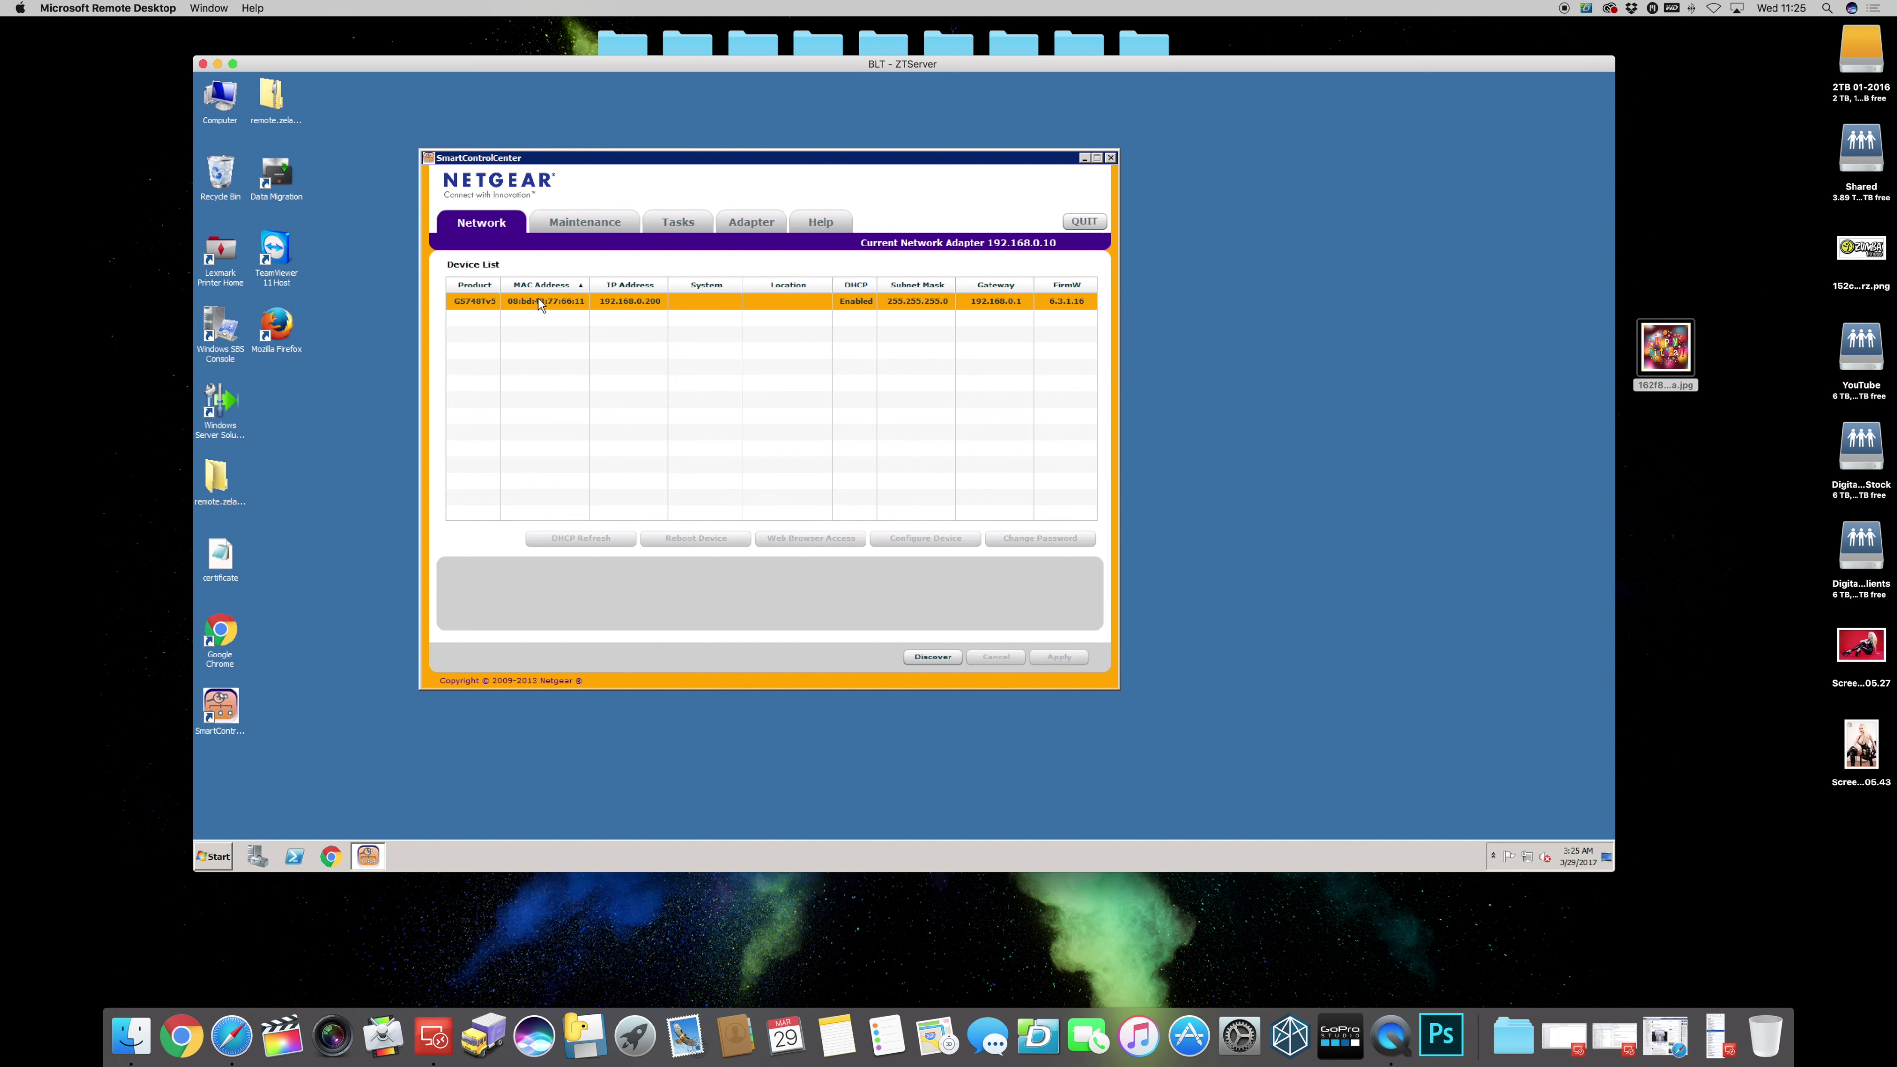
{"action": "left_click", "coordinate": [821, 537]}
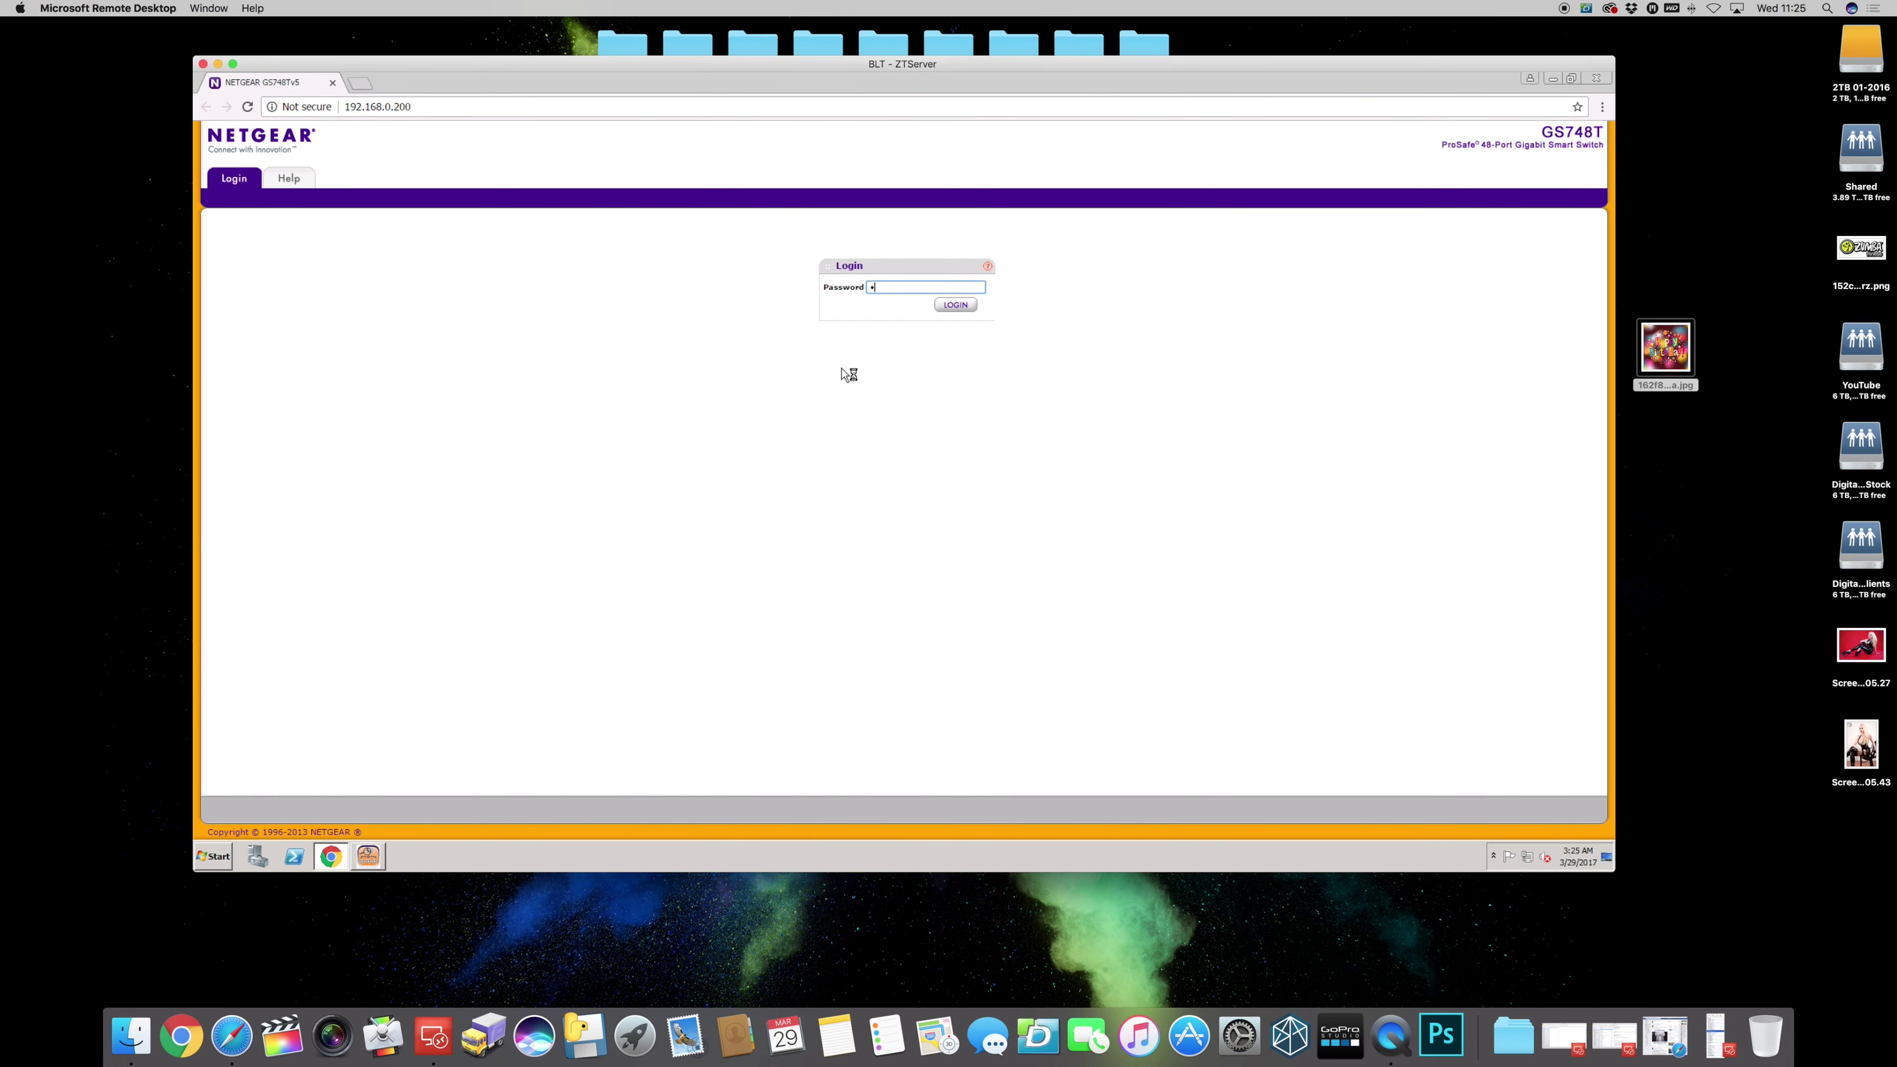
- Enter the admin password on the GS748T web login page
{"action": "type", "text": "passwo"}
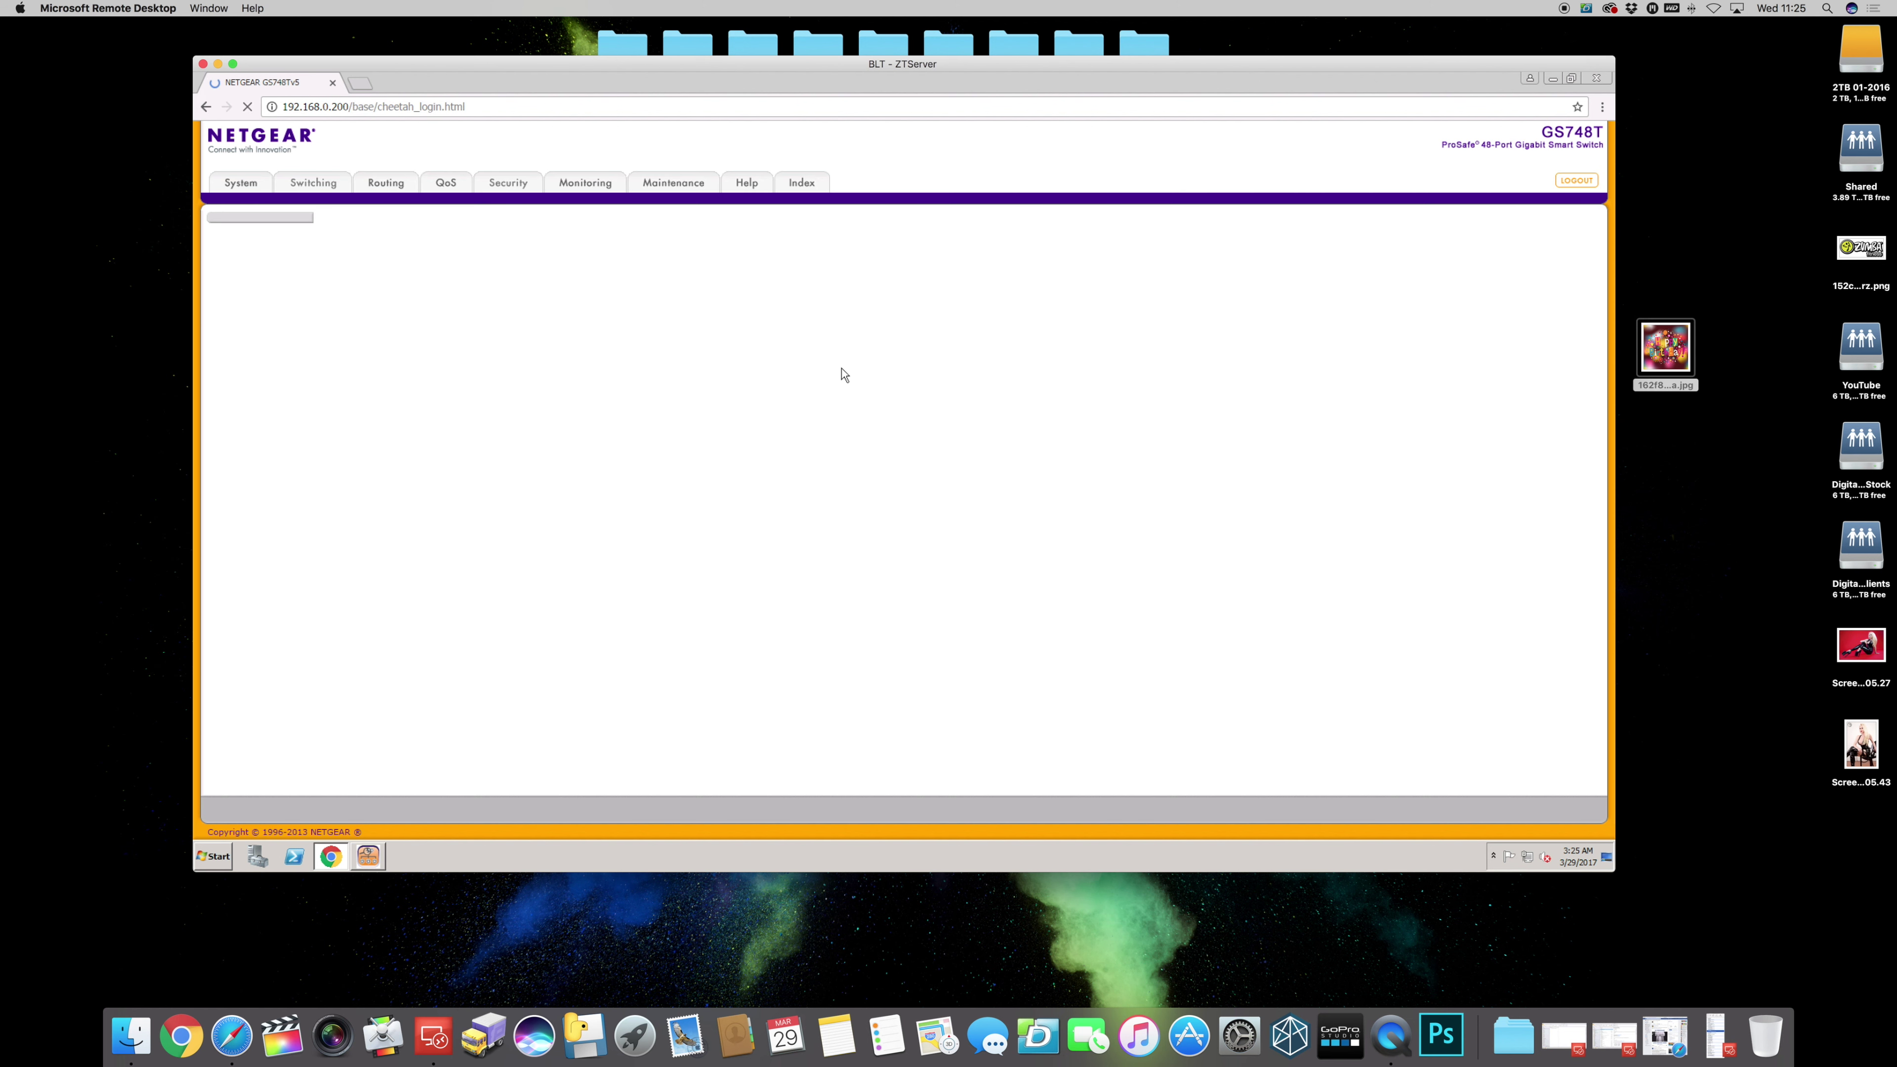